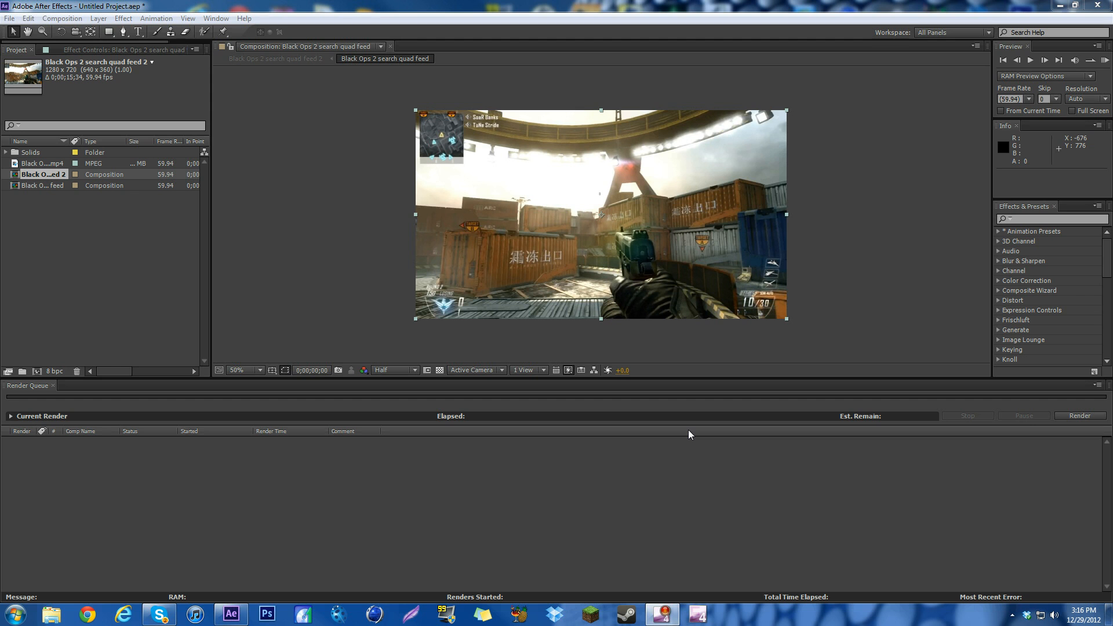
pyautogui.click(687, 430)
pyautogui.click(298, 255)
pyautogui.click(168, 339)
pyautogui.click(256, 451)
pyautogui.click(218, 353)
pyautogui.click(183, 352)
pyautogui.click(213, 444)
pyautogui.click(222, 353)
pyautogui.click(198, 350)
pyautogui.click(211, 412)
pyautogui.click(250, 316)
pyautogui.click(203, 320)
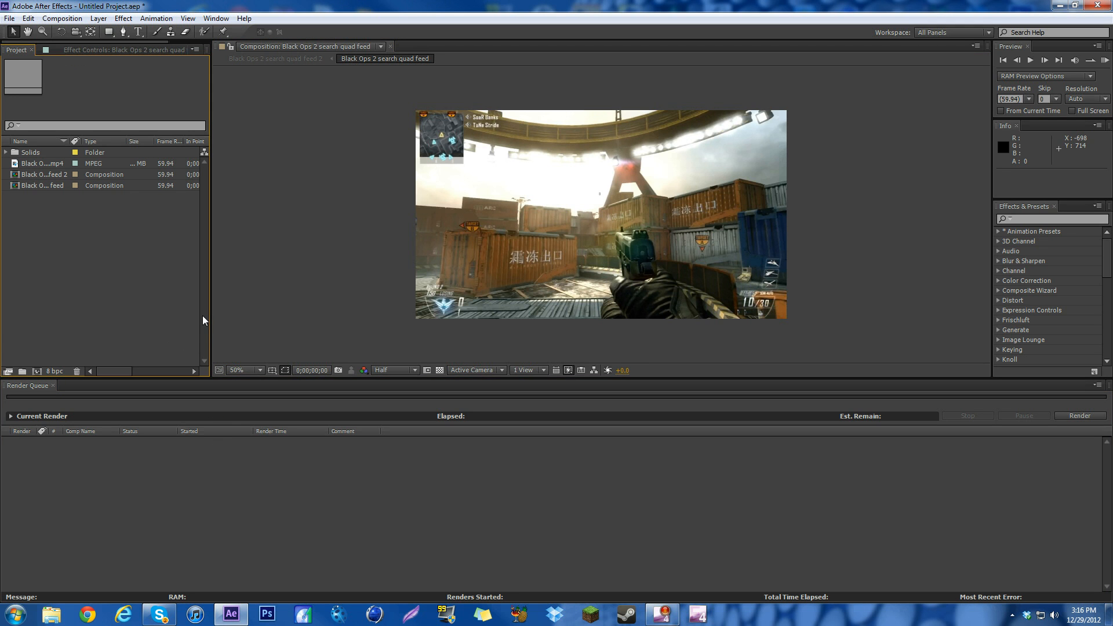
pyautogui.click(264, 323)
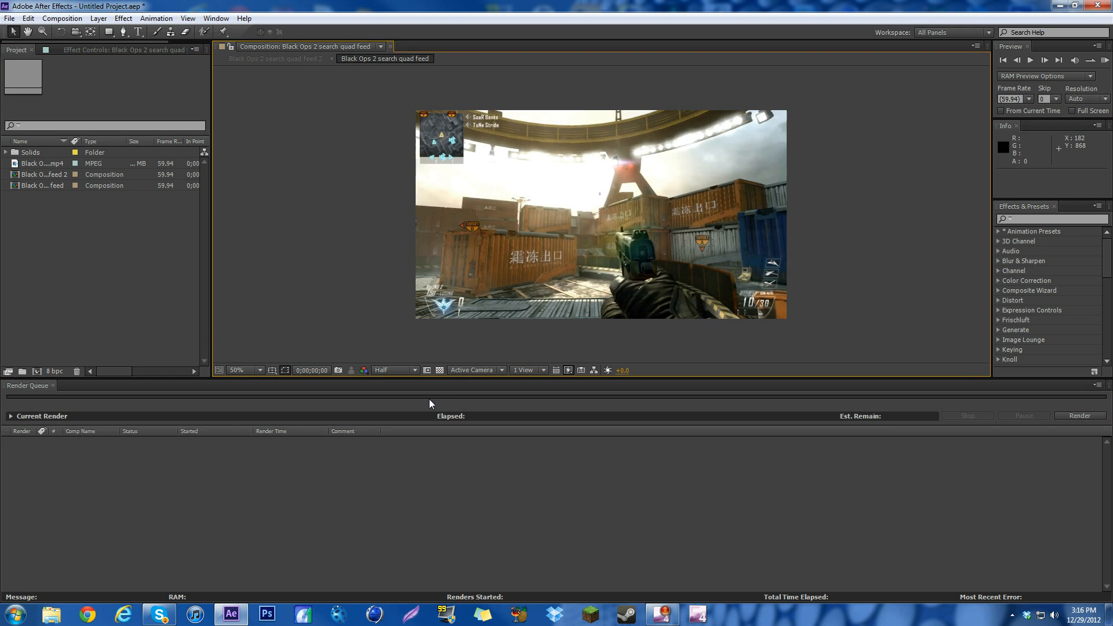
# Step: Create a new composition from the Black Ops 2 gameplay MP4 clip in the project
pyautogui.click(341, 474)
pyautogui.click(50, 239)
pyautogui.moveTo(40, 164); pyautogui.dragTo(36, 369)
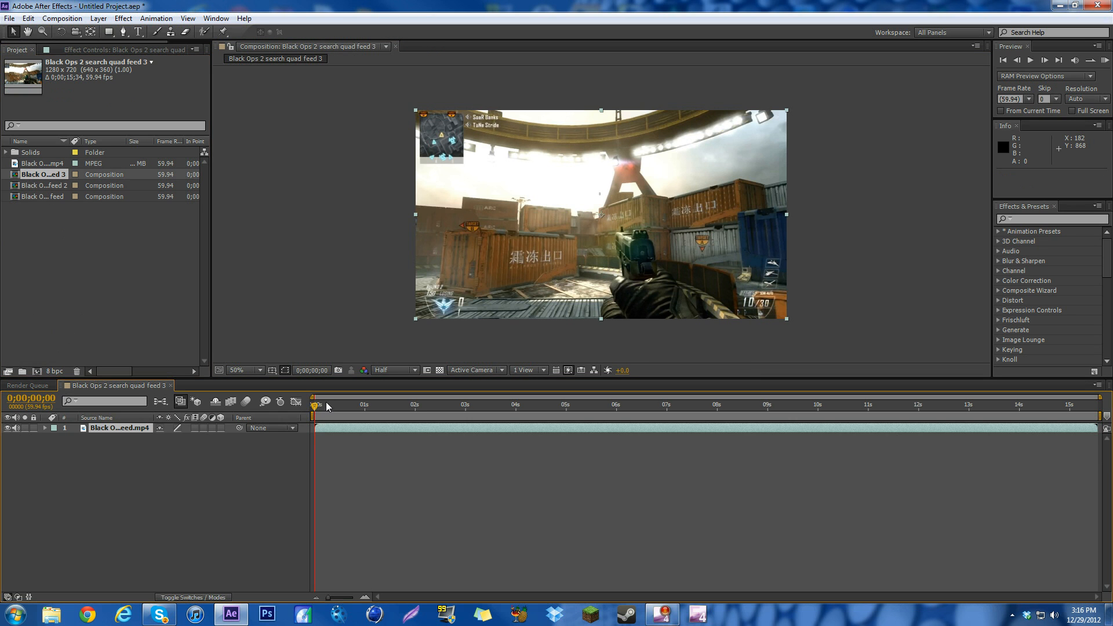
pyautogui.moveTo(880, 419); pyautogui.dragTo(269, 407)
# Step: Delete the two older Black Ops 2 search quad feed compositions from the project
pyautogui.click(41, 185)
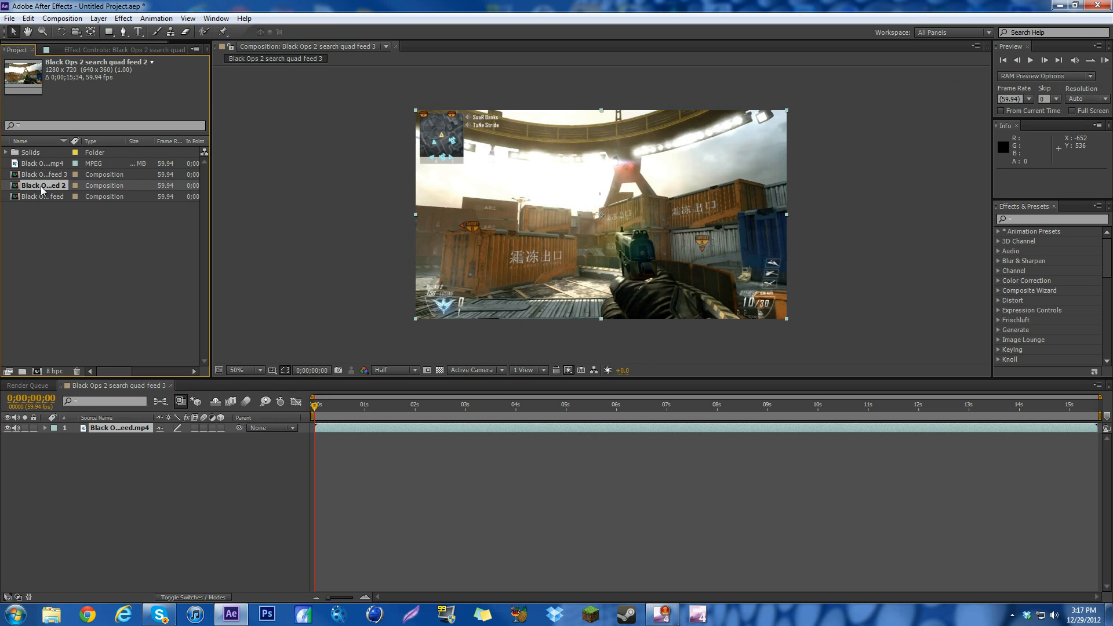
pyautogui.press('Delete')
pyautogui.click(598, 318)
pyautogui.click(55, 186)
pyautogui.press('Delete')
pyautogui.press('Return')
# Step: Rename the remaining Black Ops 2 search quad feed composition as Syncing
pyautogui.click(58, 175)
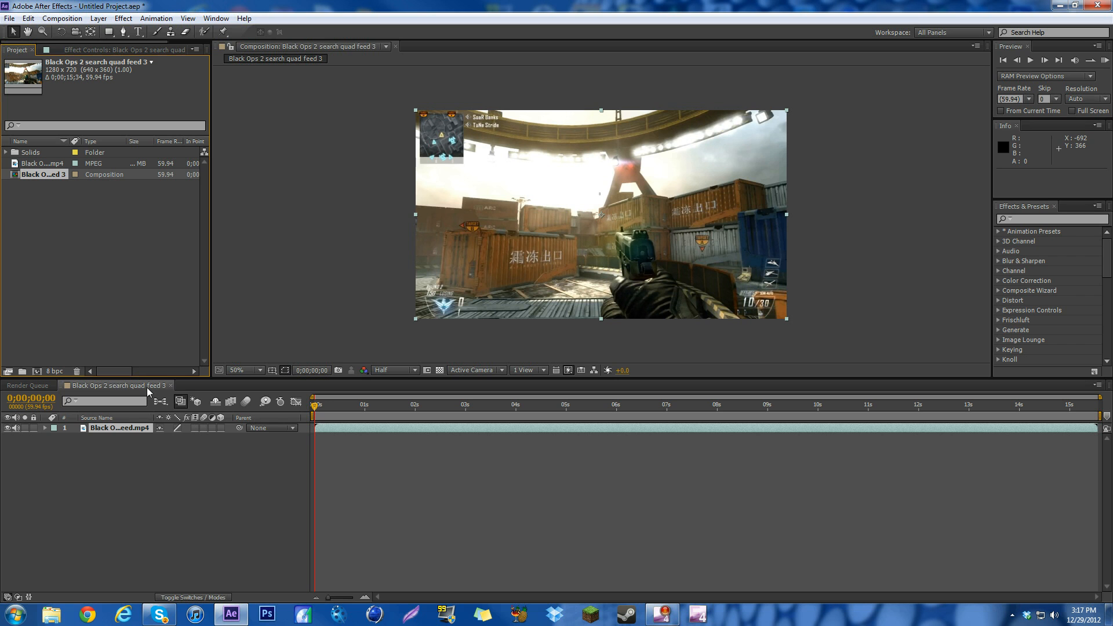
pyautogui.rightClick(50, 177)
pyautogui.click(105, 324)
pyautogui.write('Syncing')
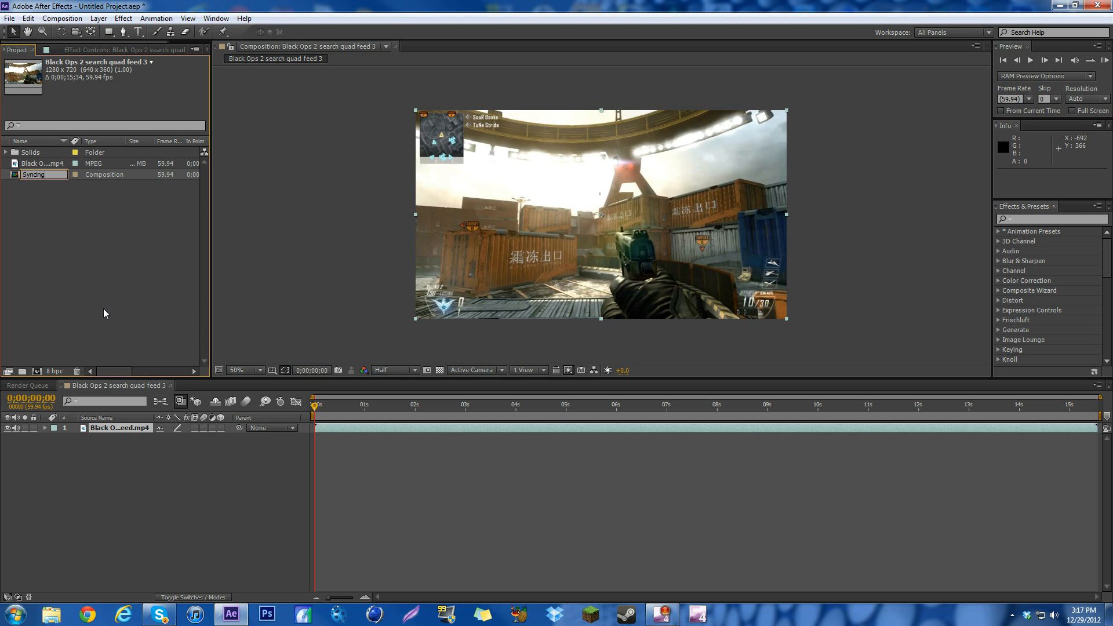
pyautogui.press('Return')
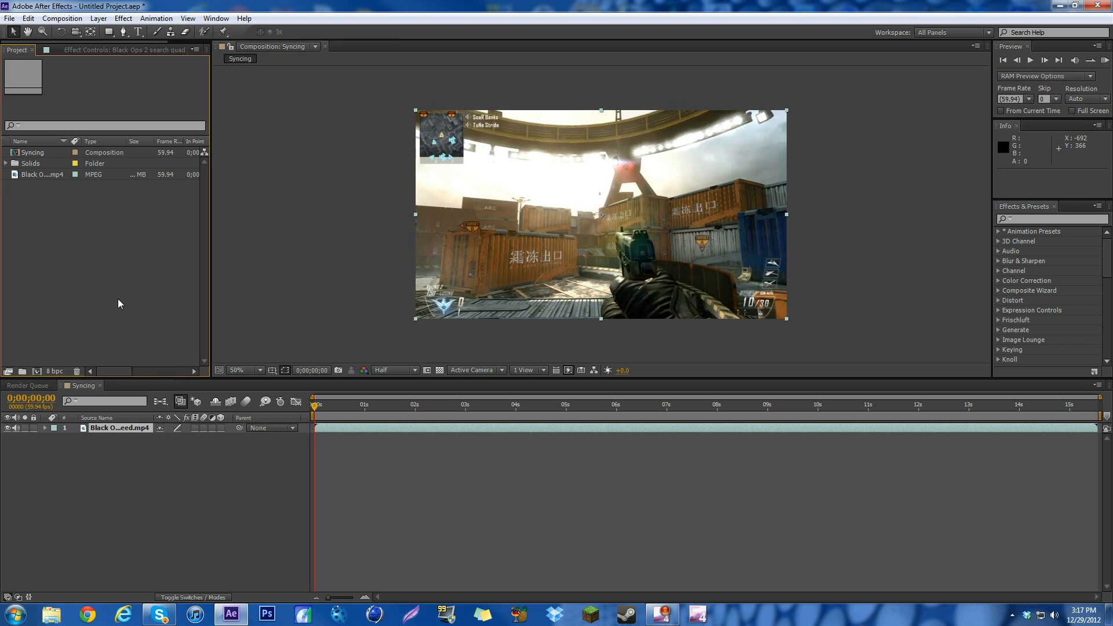
pyautogui.click(113, 430)
# Step: Create a new composition from the Syncing composition and rename it CC
pyautogui.moveTo(33, 150); pyautogui.dragTo(36, 369)
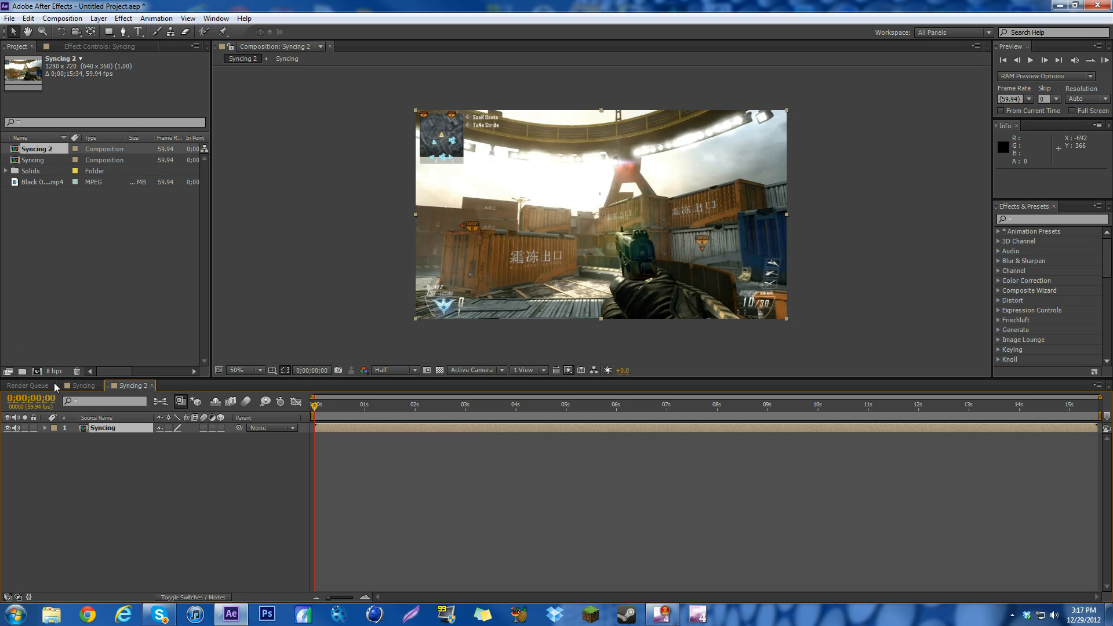
pyautogui.rightClick(47, 151)
pyautogui.click(83, 294)
pyautogui.write('CC')
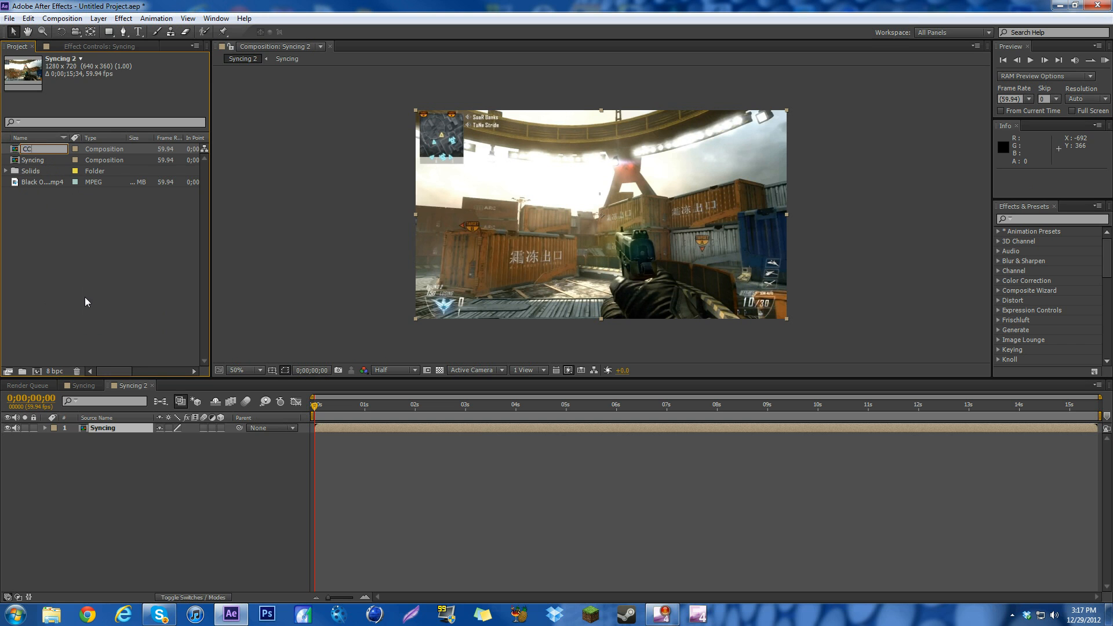
pyautogui.press('Return')
pyautogui.click(82, 385)
pyautogui.click(120, 386)
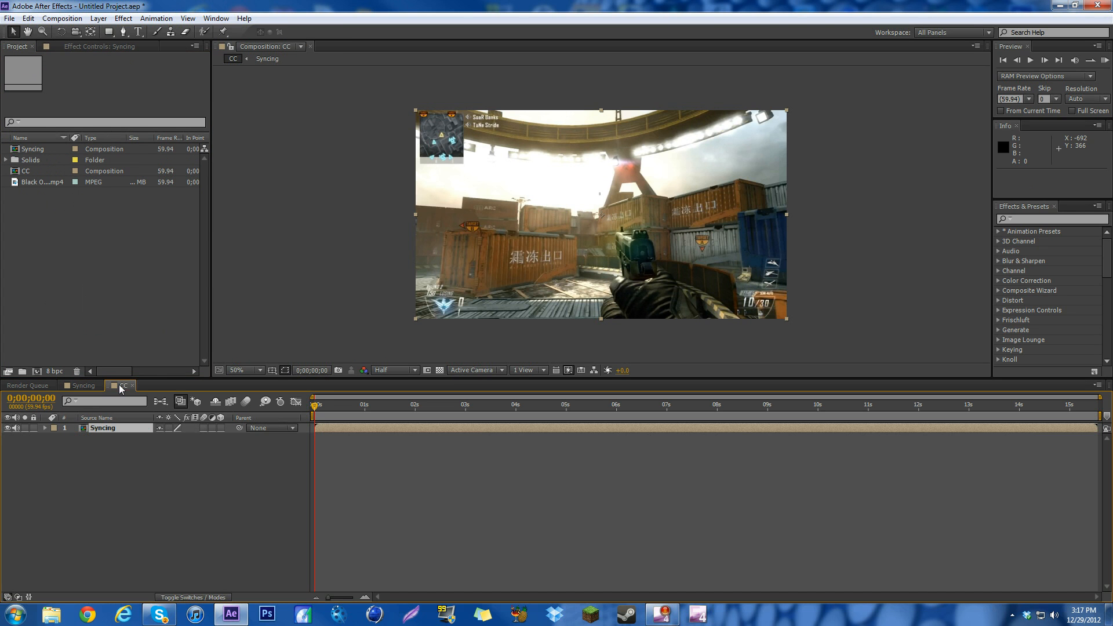
pyautogui.click(77, 386)
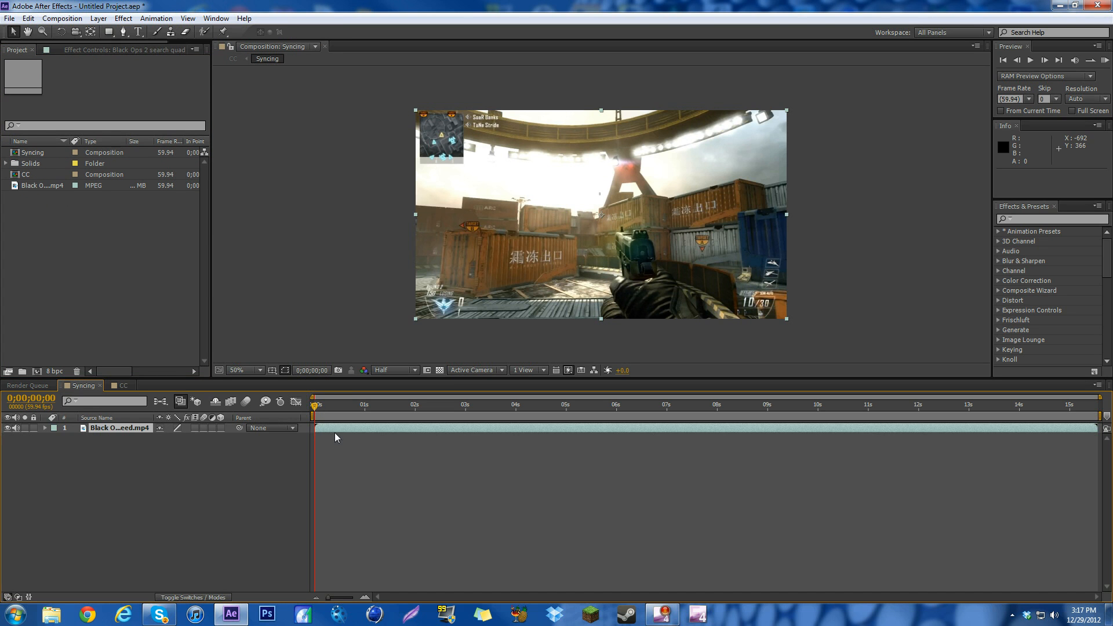
pyautogui.moveTo(152, 450); pyautogui.dragTo(168, 583)
# Step: Add a new adjustment layer above the Syncing layer in the CC composition
pyautogui.click(115, 386)
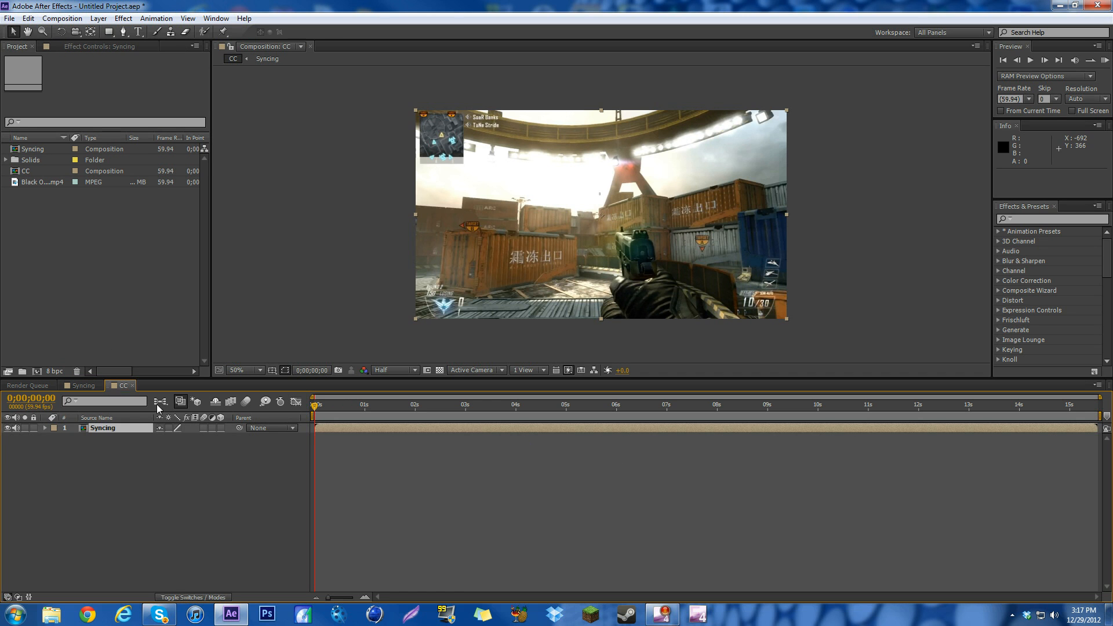
pyautogui.click(409, 443)
pyautogui.rightClick(225, 460)
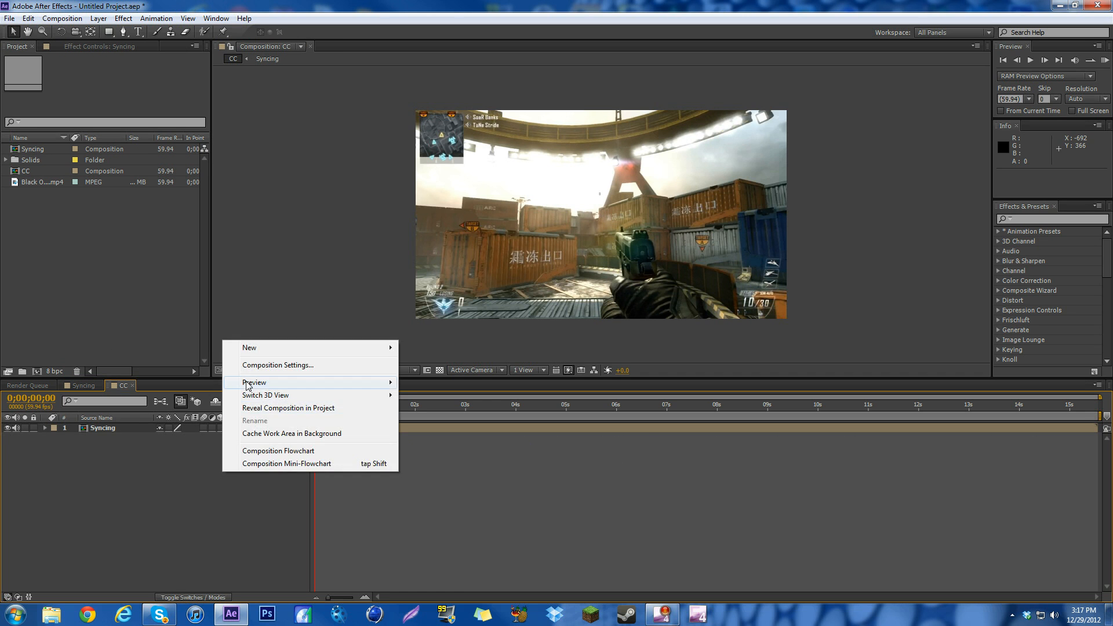
pyautogui.click(440, 442)
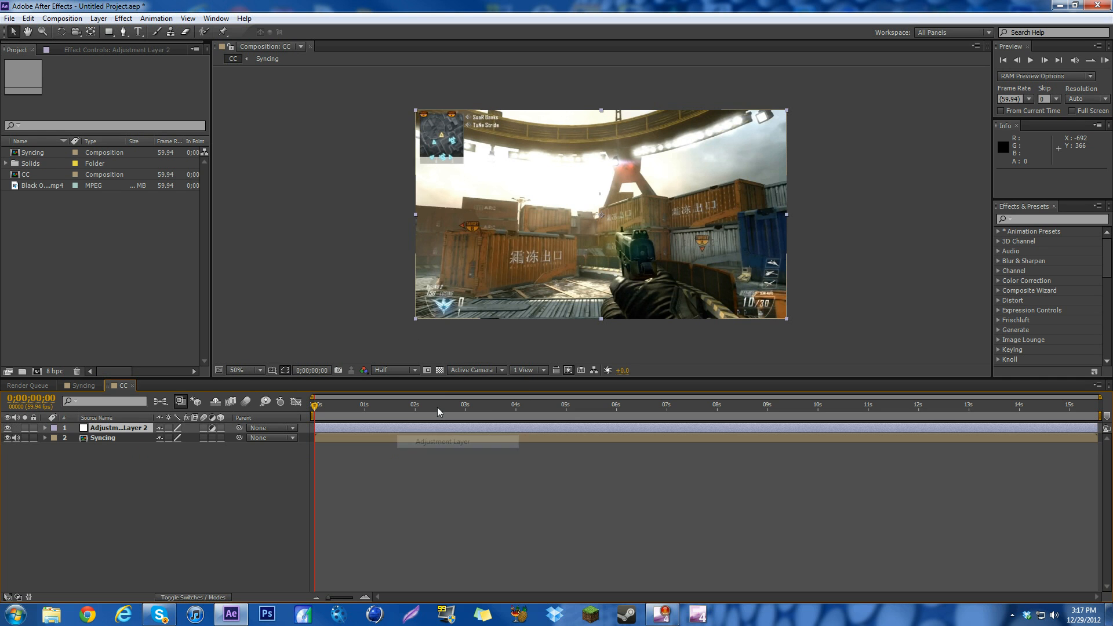
pyautogui.click(1035, 218)
pyautogui.write('looks')
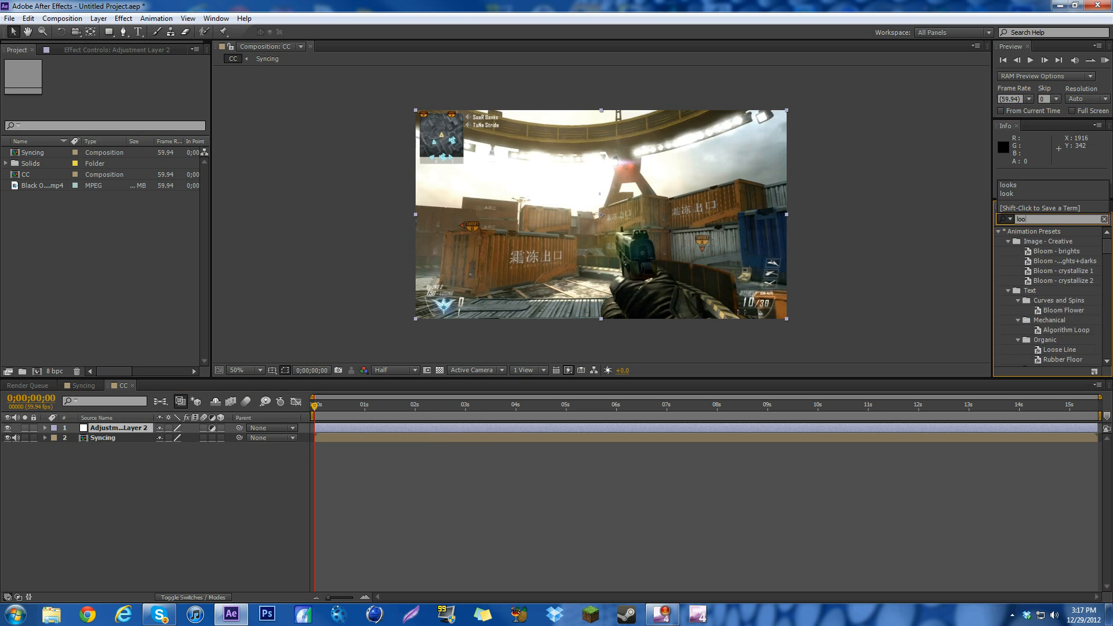
pyautogui.moveTo(1035, 218); pyautogui.dragTo(910, 214)
pyautogui.press('BackSpace')
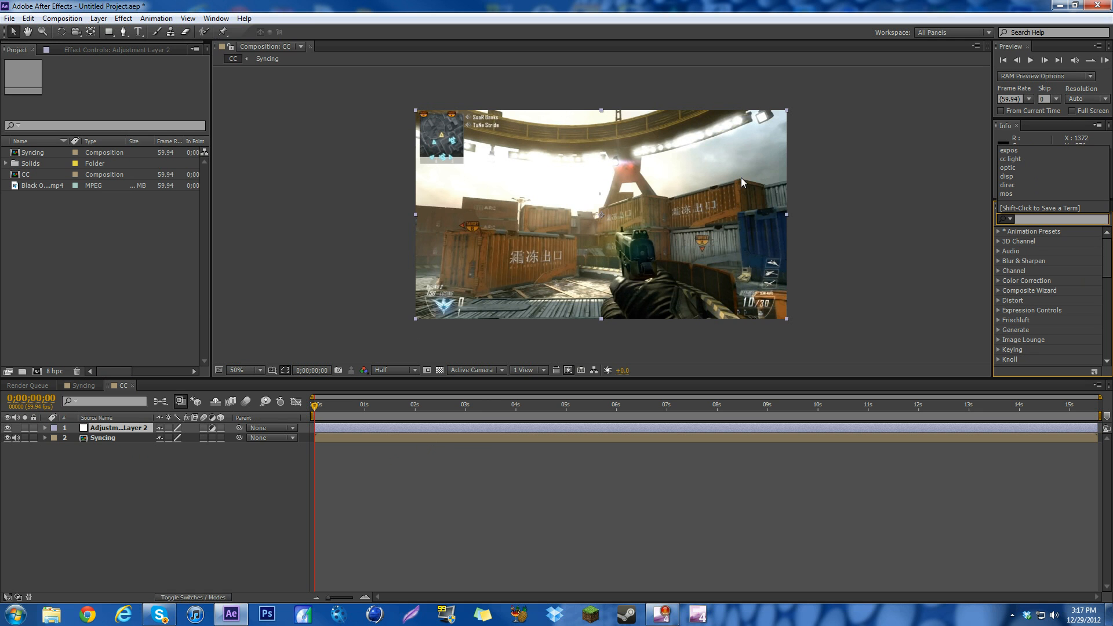
# Step: Apply the last color-correction animation preset in the CCs folder to the adjustment layer
pyautogui.click(156, 18)
pyautogui.click(109, 430)
pyautogui.click(156, 18)
pyautogui.click(194, 44)
pyautogui.scroll(-1, 174, 301)
pyautogui.click(151, 337)
pyautogui.click(479, 373)
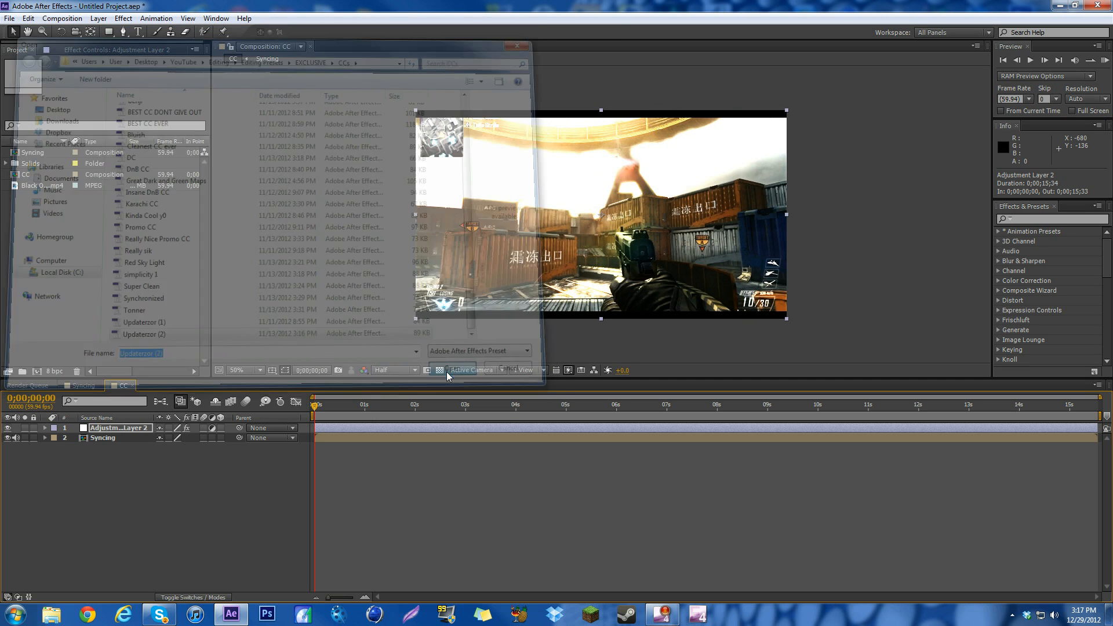
pyautogui.click(104, 222)
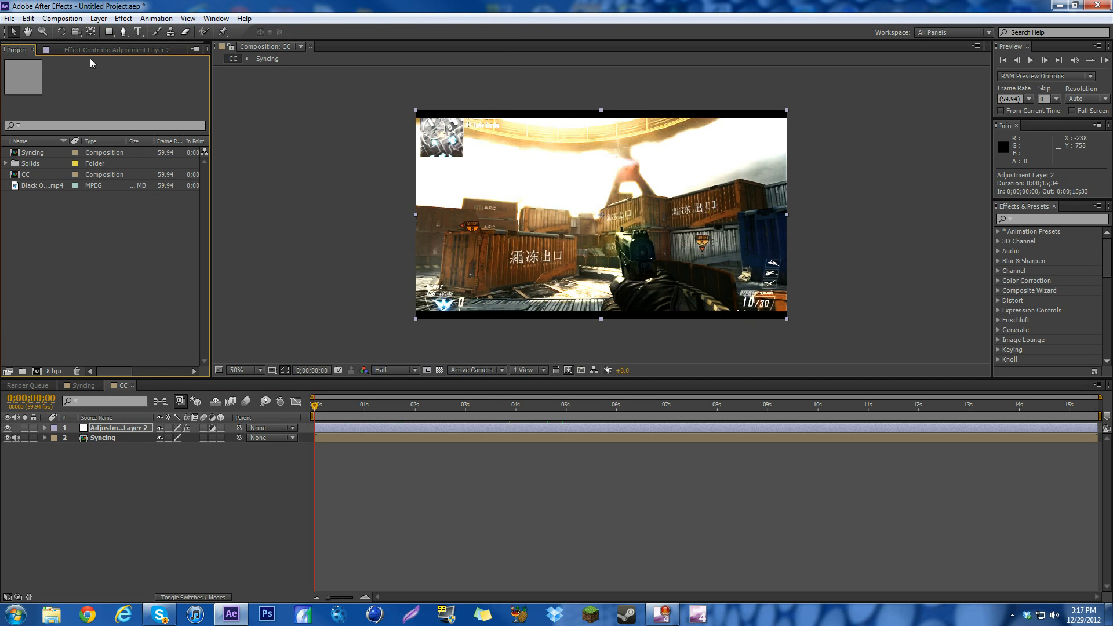
# Step: Show the adjustment layer's effect settings and collapse Glow, Sharpen, Looks, RSMB and Letterboxer
pyautogui.click(91, 54)
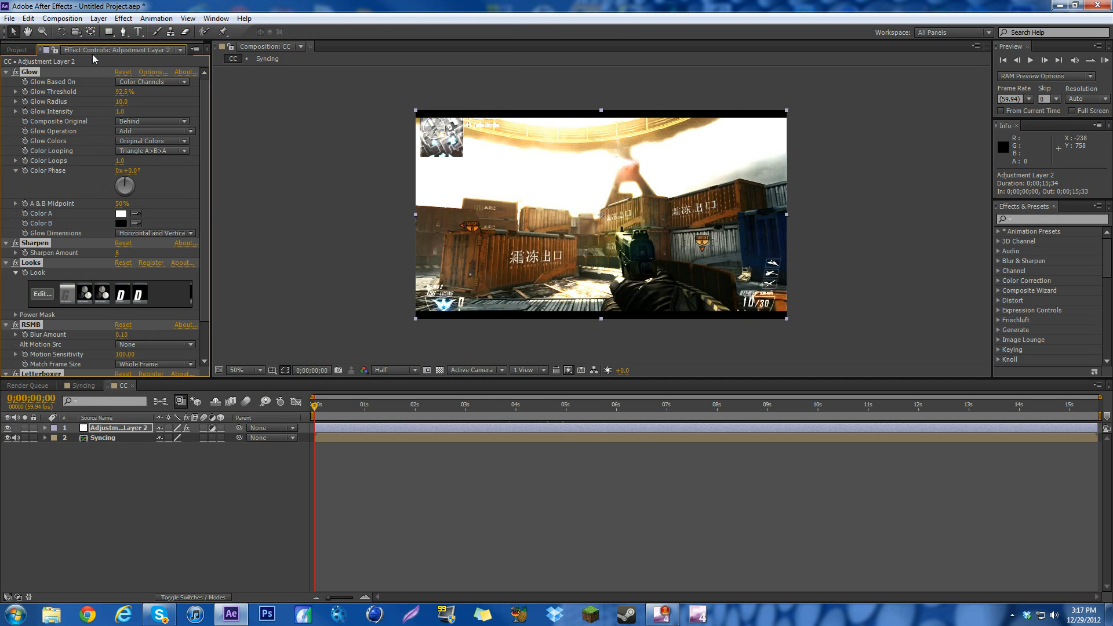
pyautogui.click(6, 72)
pyautogui.click(5, 82)
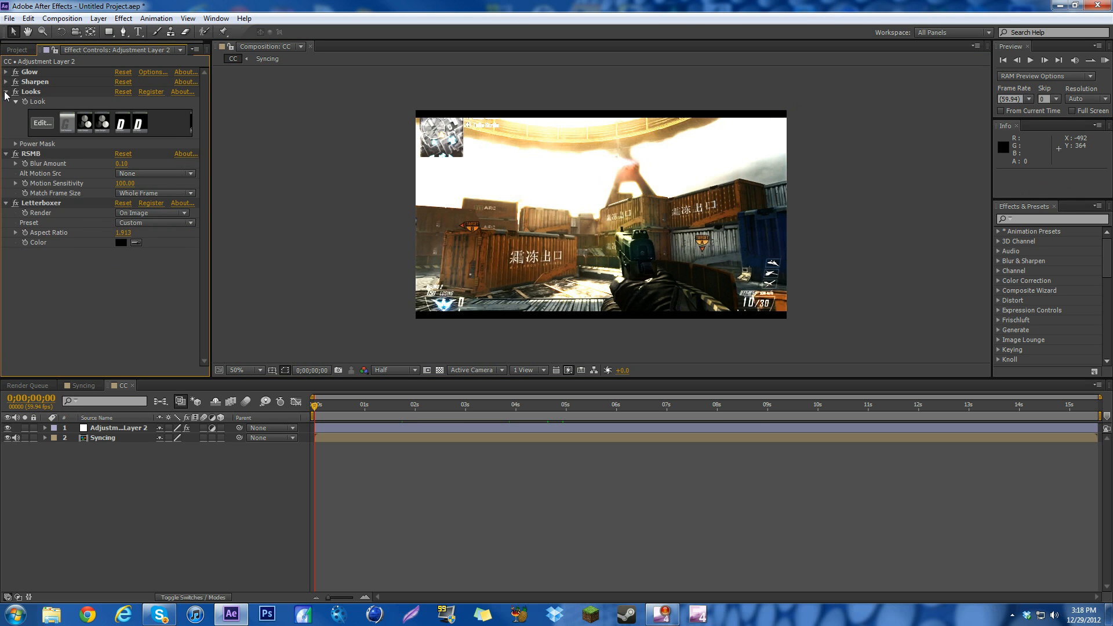
pyautogui.click(6, 92)
pyautogui.click(6, 101)
pyautogui.click(6, 111)
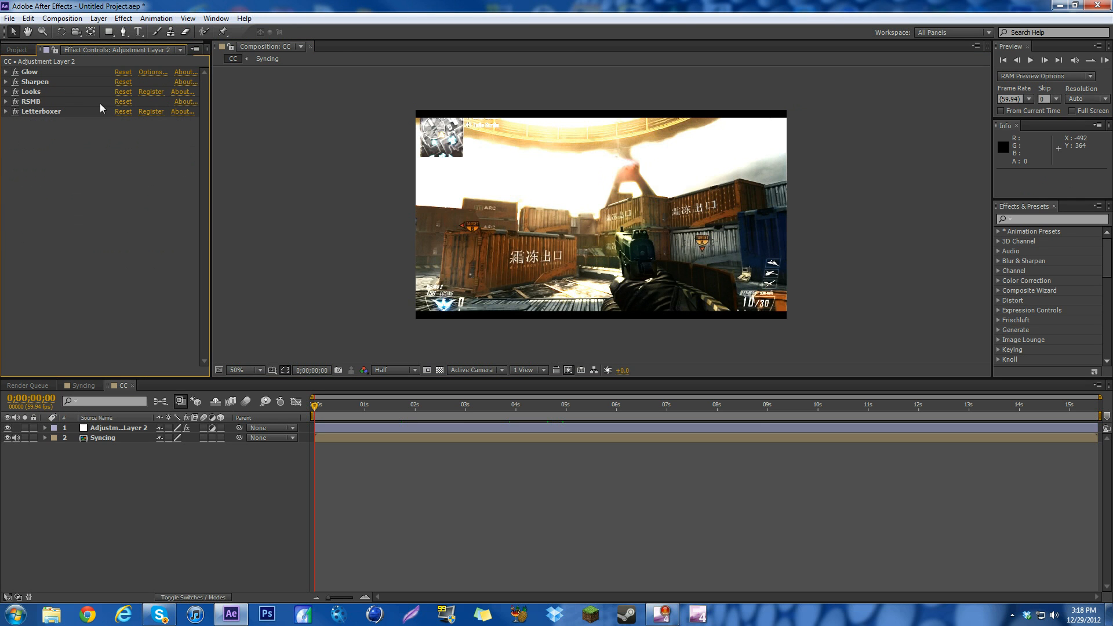
# Step: Delete the preset's Sharpen effect from the adjustment layer
pyautogui.click(28, 111)
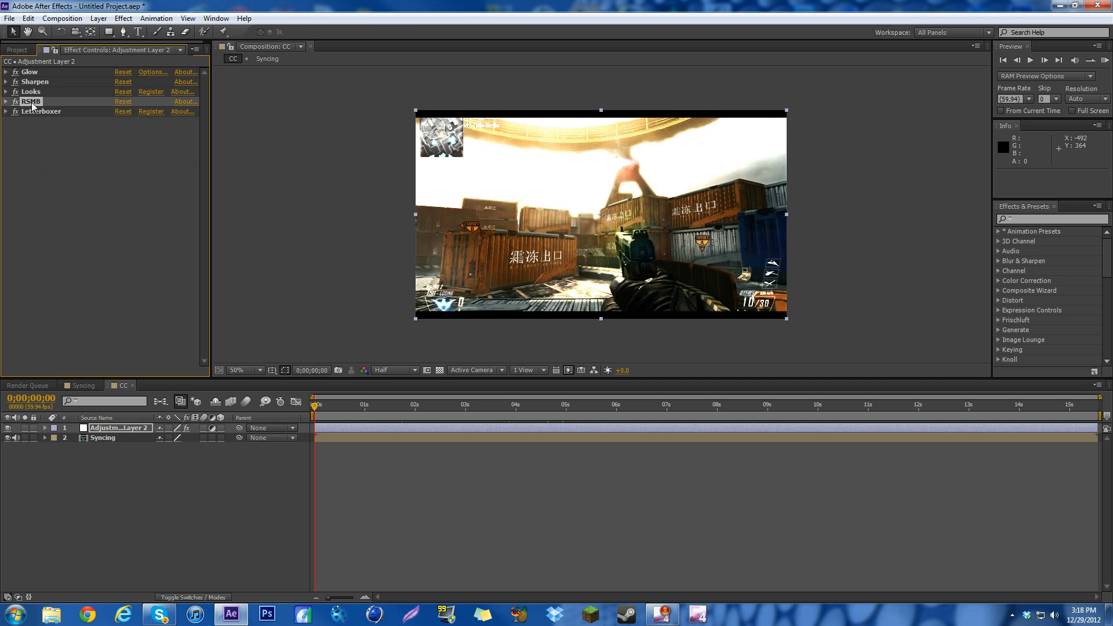
pyautogui.click(34, 82)
pyautogui.click(5, 81)
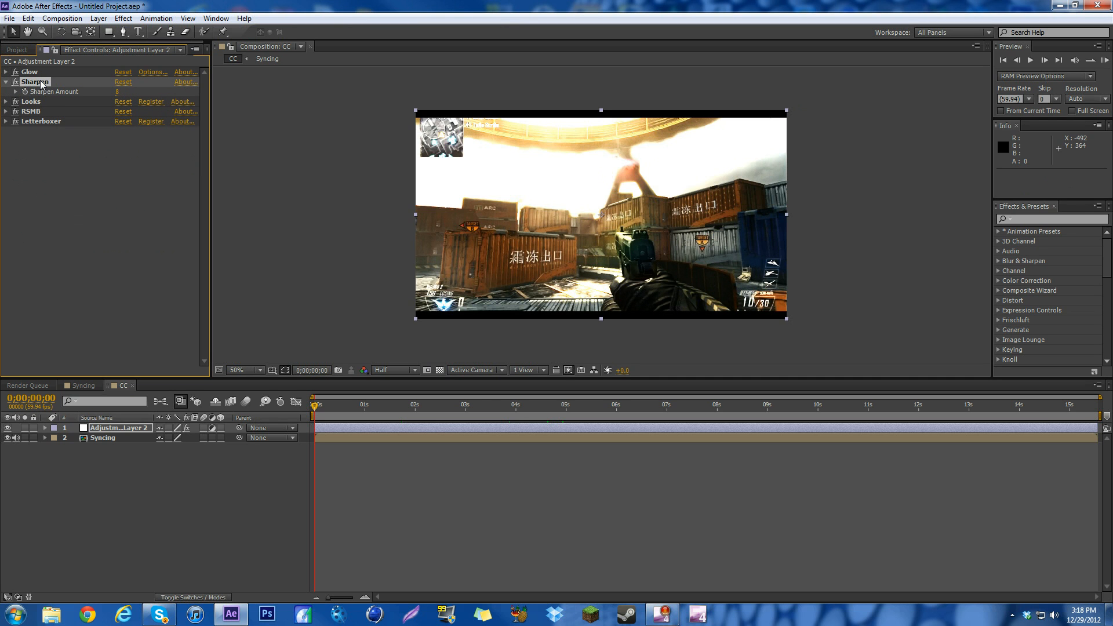
pyautogui.press('Delete')
# Step: Find the Sharpen effect, add it to the adjustment layer and place it between Looks and RSMB
pyautogui.click(1033, 219)
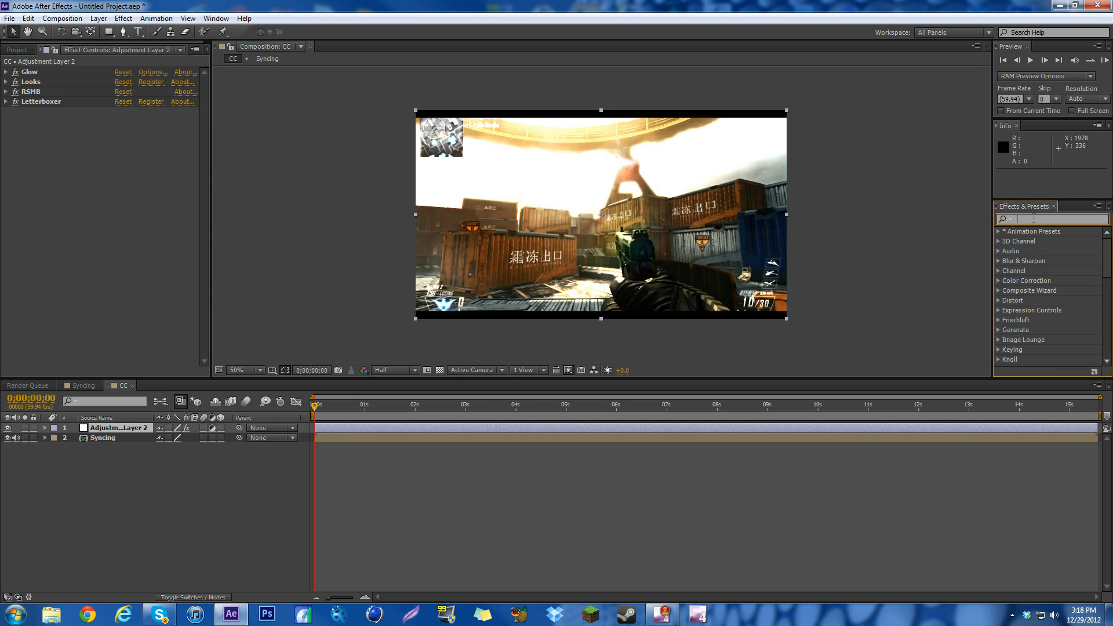
pyautogui.write('shar')
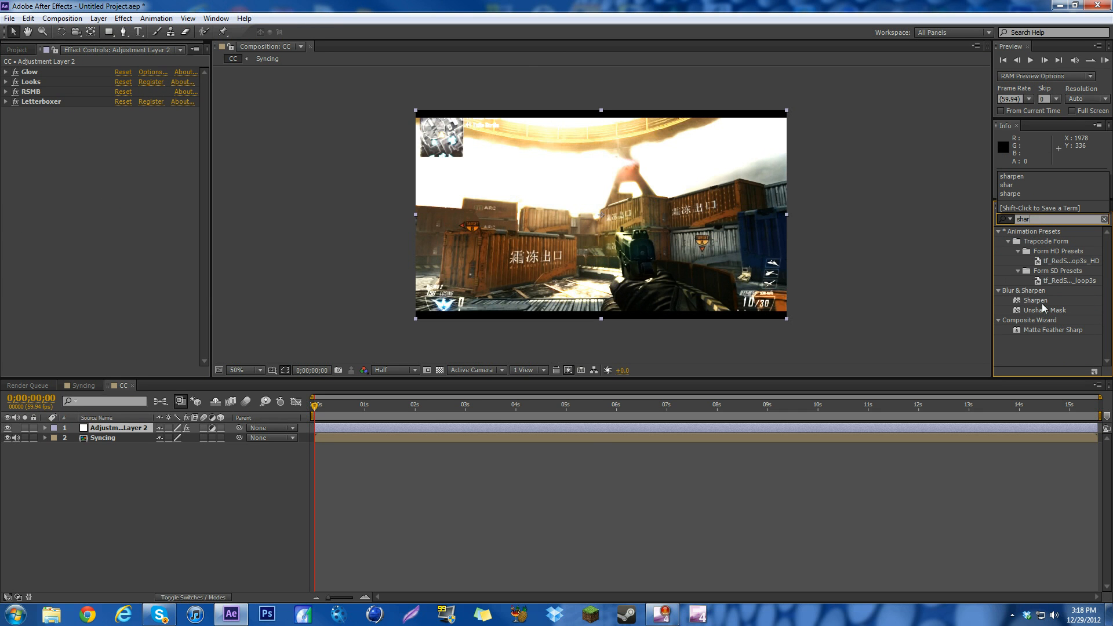
pyautogui.moveTo(1035, 301); pyautogui.dragTo(165, 429)
pyautogui.moveTo(38, 116); pyautogui.dragTo(38, 88)
# Step: Set the new effect's Sharpen Amount to 12 and collapse its settings
pyautogui.click(117, 102)
pyautogui.write('13')
pyautogui.click(142, 202)
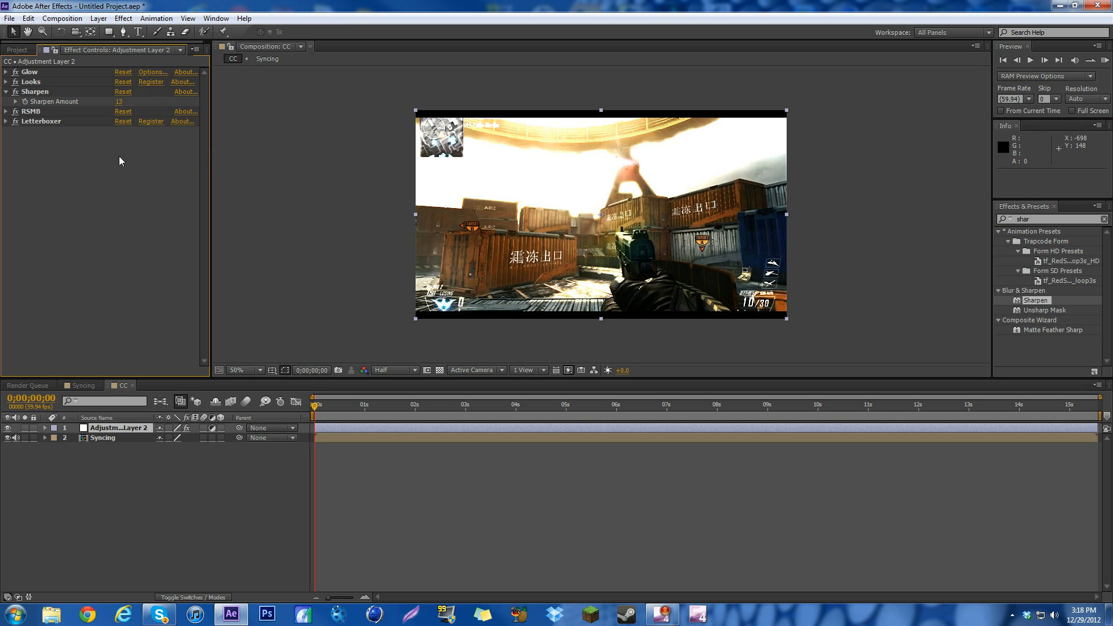
pyautogui.click(119, 102)
pyautogui.write('12')
pyautogui.click(125, 184)
pyautogui.click(13, 93)
# Step: Add the CC composition to the render queue
pyautogui.click(141, 417)
pyautogui.click(126, 430)
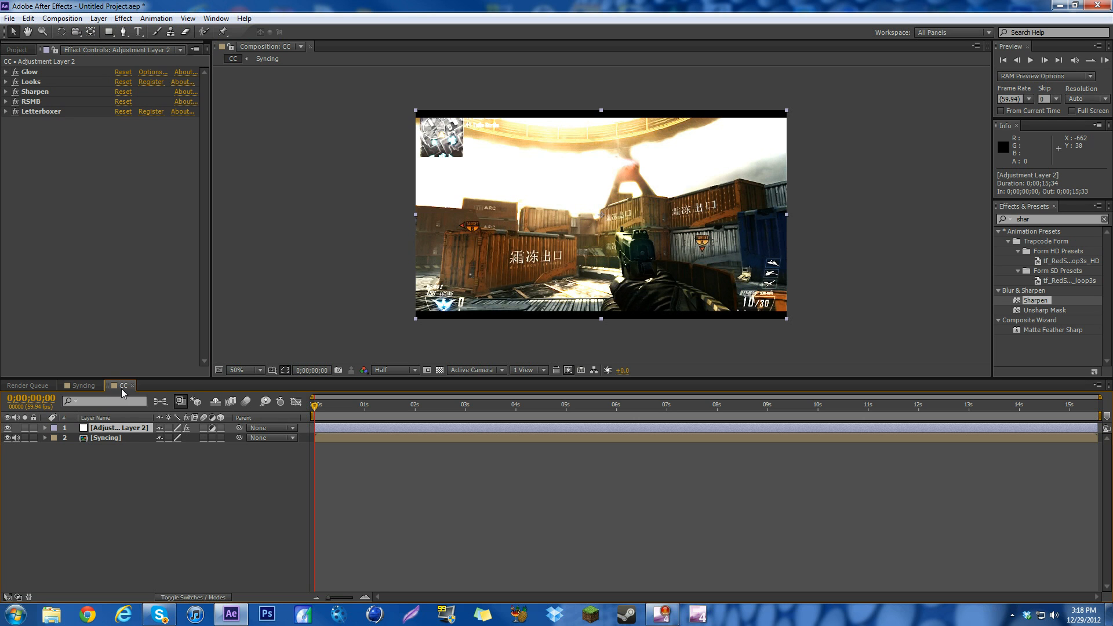
pyautogui.click(104, 487)
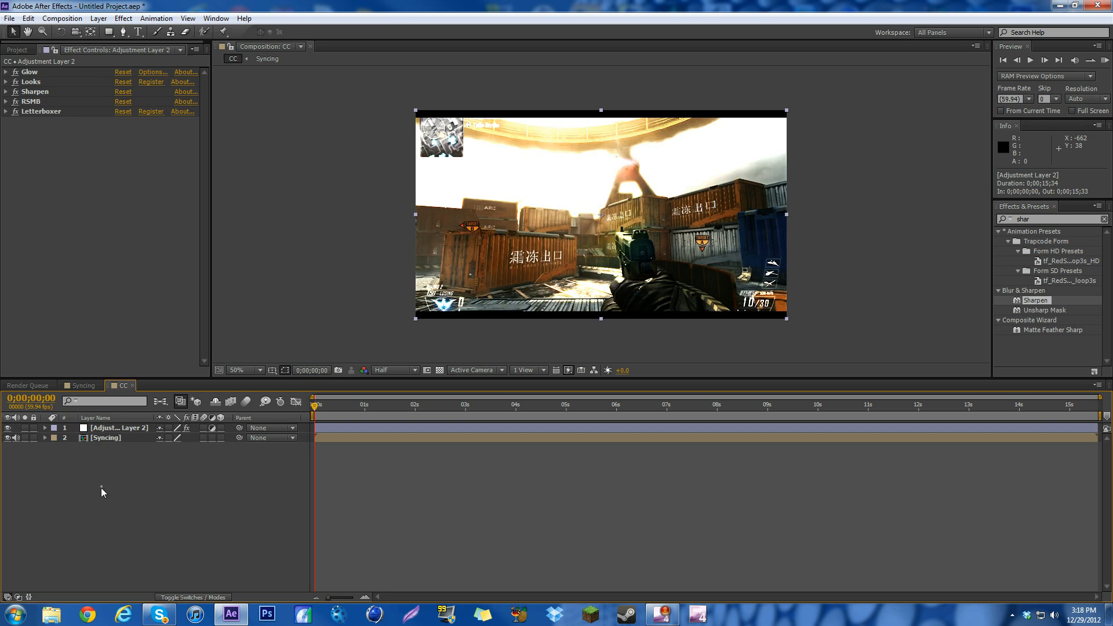
pyautogui.click(62, 18)
pyautogui.click(87, 102)
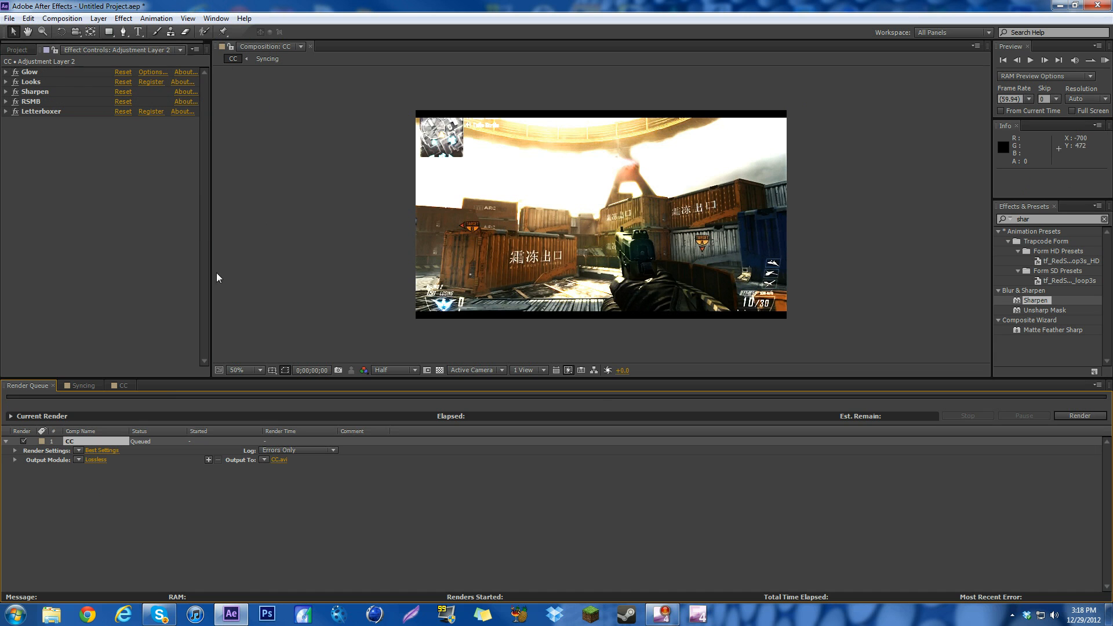
# Step: In CC's render settings, enter 29.97 as the custom frame rate, but select the comp's frame rate and accept
pyautogui.click(106, 450)
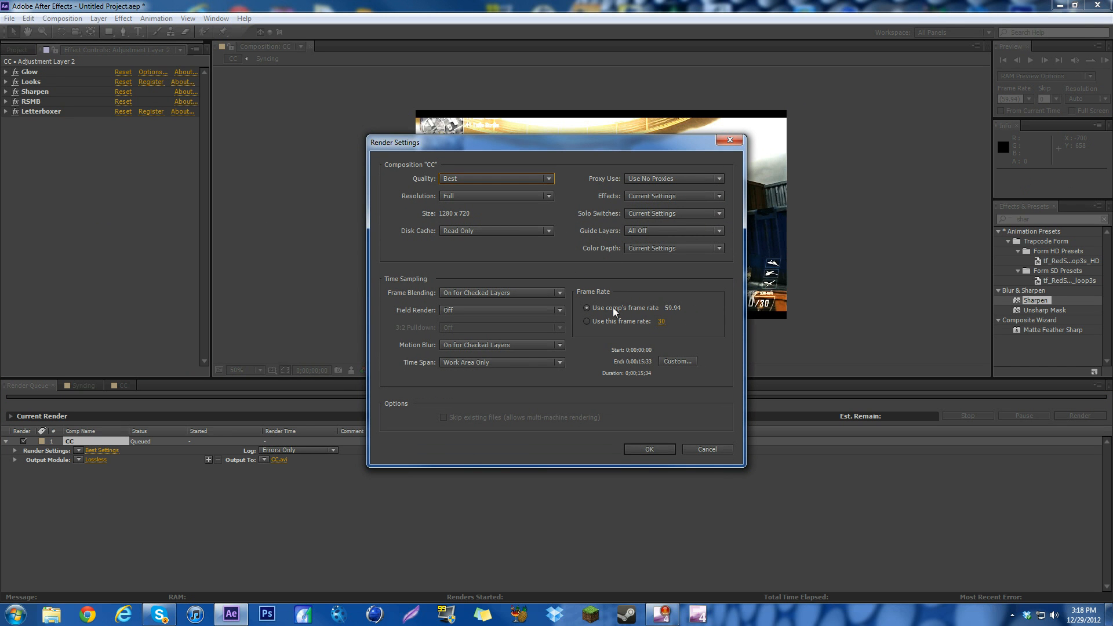
pyautogui.click(614, 322)
pyautogui.click(662, 322)
pyautogui.click(658, 308)
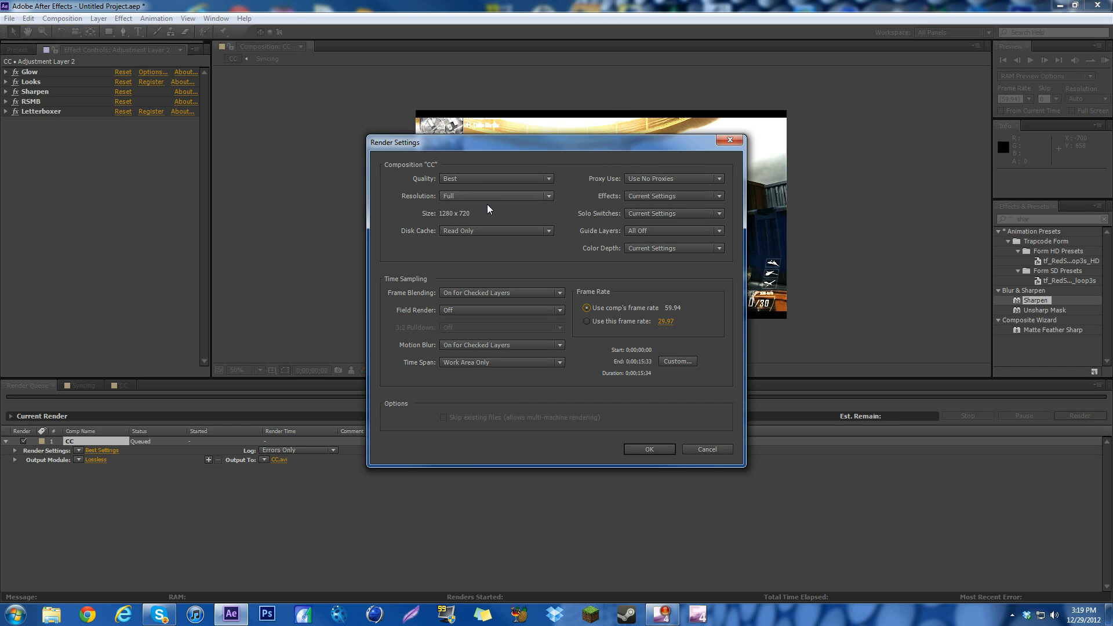
pyautogui.click(651, 451)
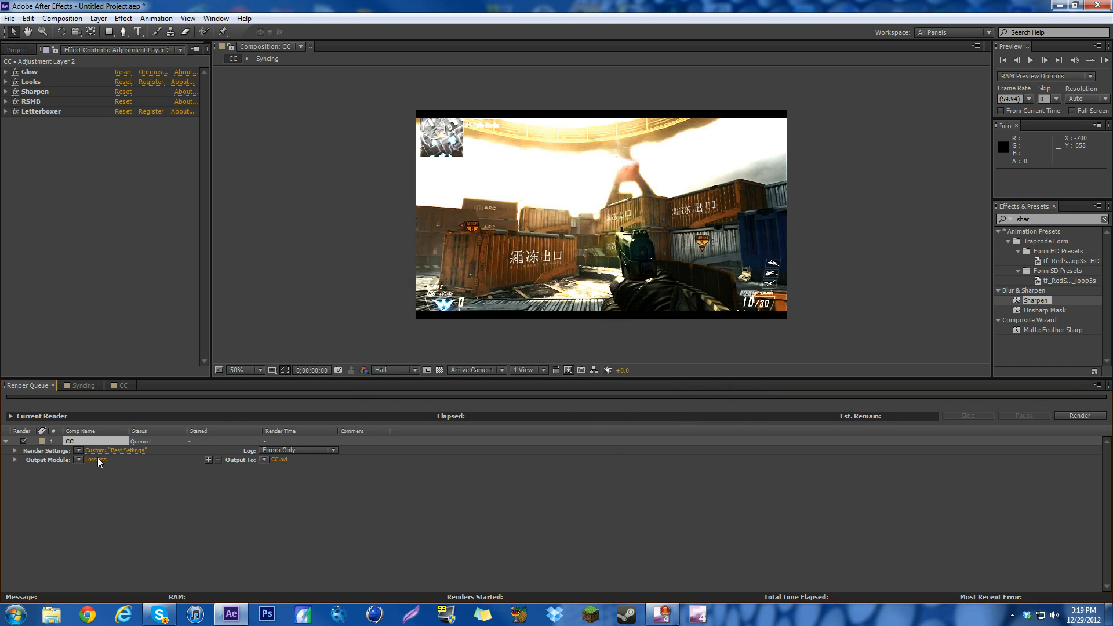
# Step: Set the output module format of the queued CC render to QuickTime
pyautogui.click(96, 460)
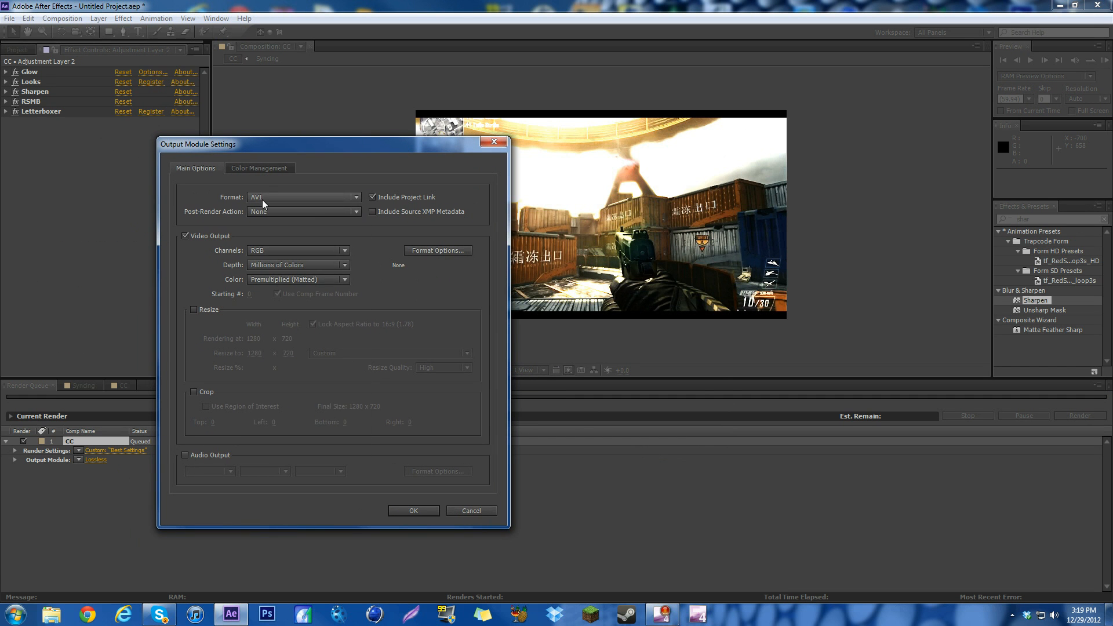
pyautogui.click(262, 200)
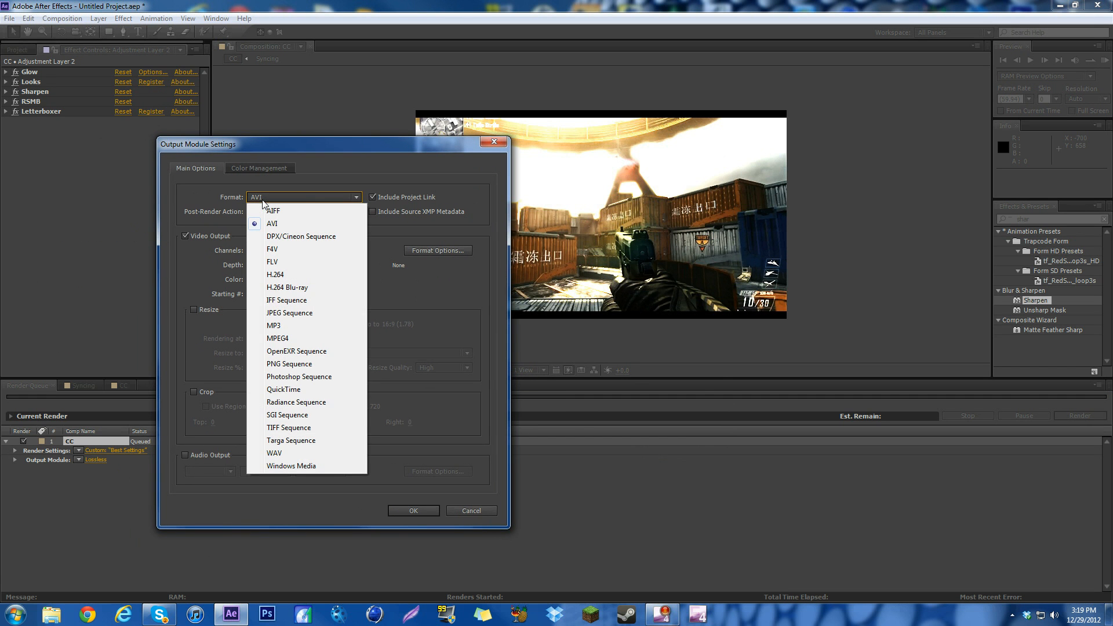
pyautogui.click(318, 394)
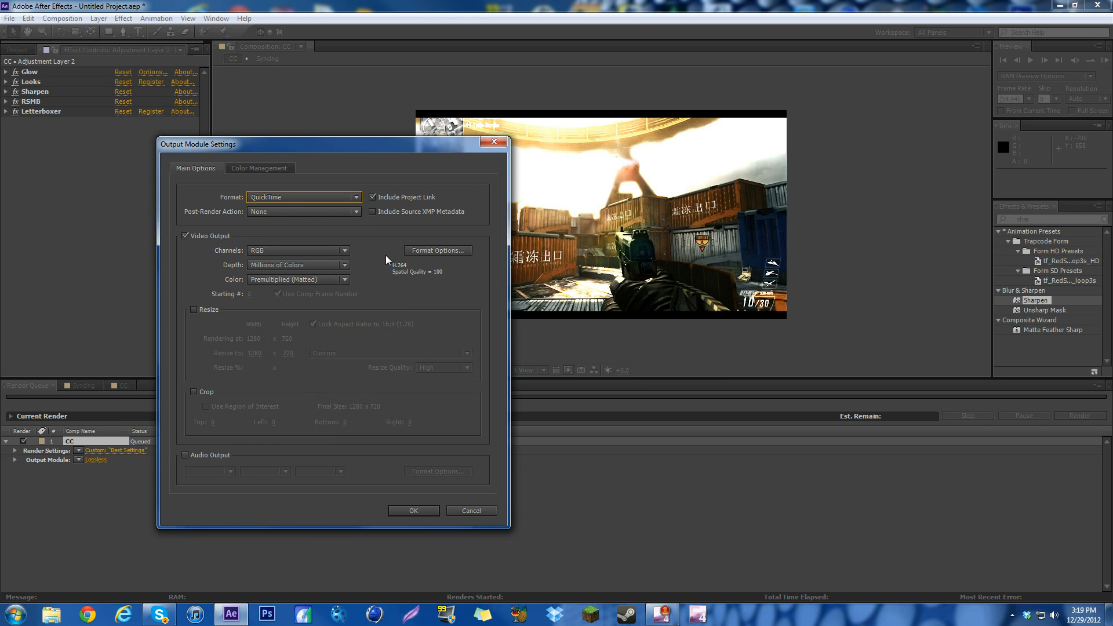
# Step: In the QuickTime video format options, choose the H.264 codec and accept the settings
pyautogui.click(436, 252)
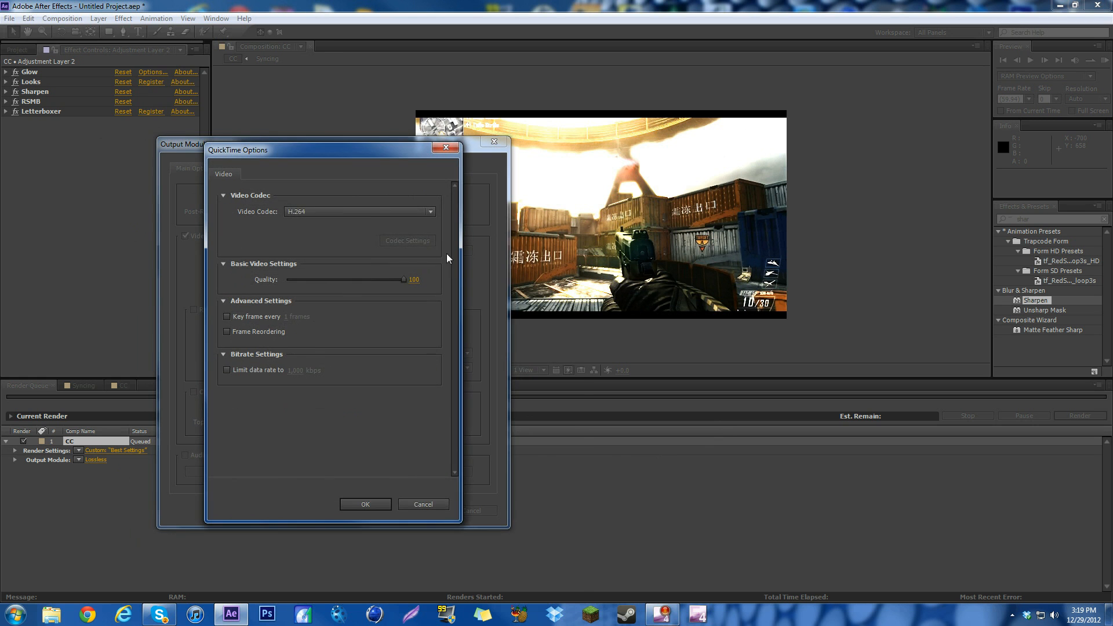
pyautogui.click(376, 213)
pyautogui.click(349, 213)
pyautogui.click(347, 214)
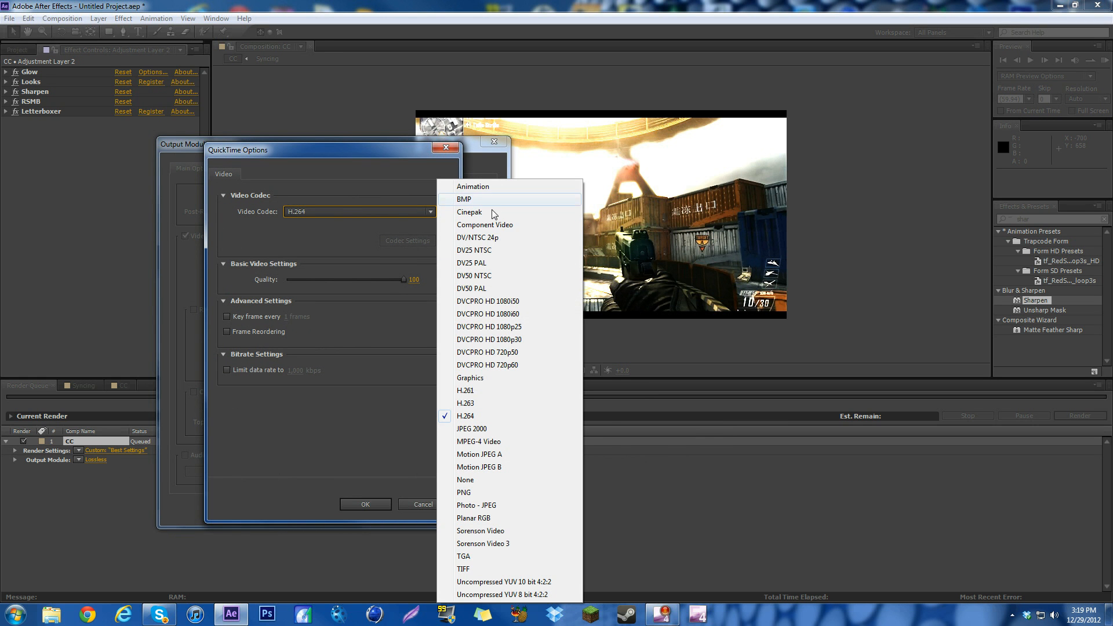
pyautogui.click(485, 415)
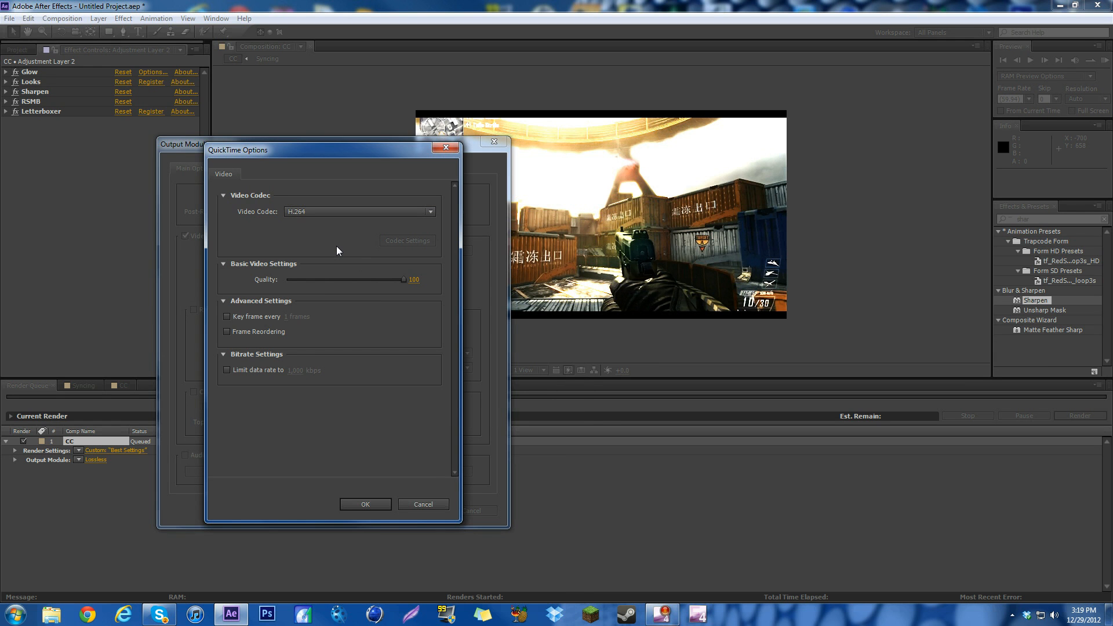
pyautogui.click(346, 215)
pyautogui.click(346, 214)
pyautogui.click(340, 213)
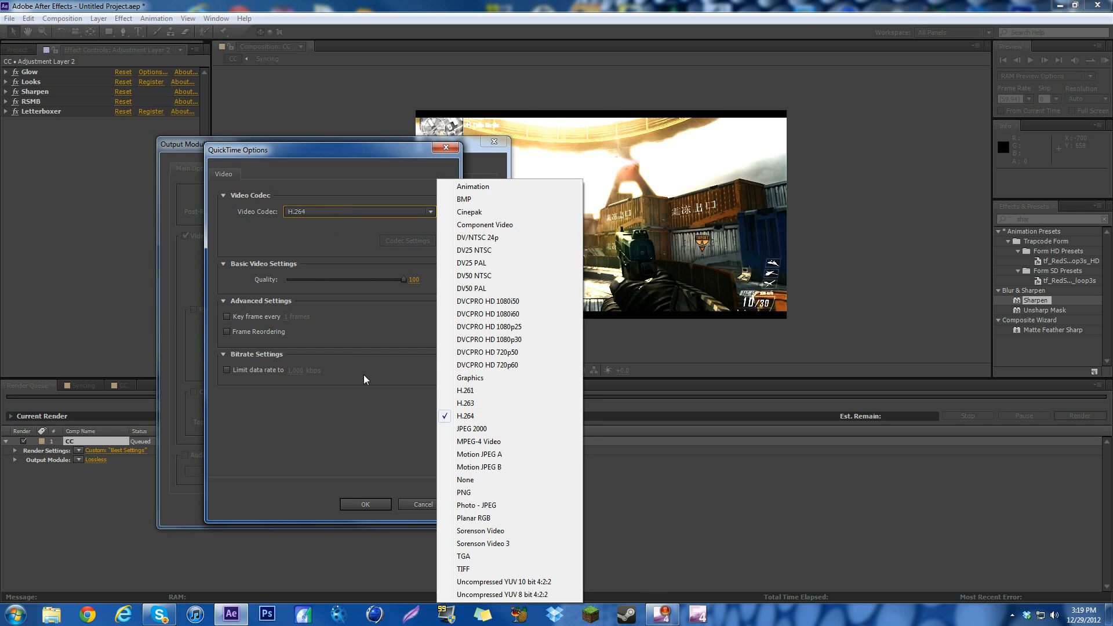
pyautogui.click(364, 503)
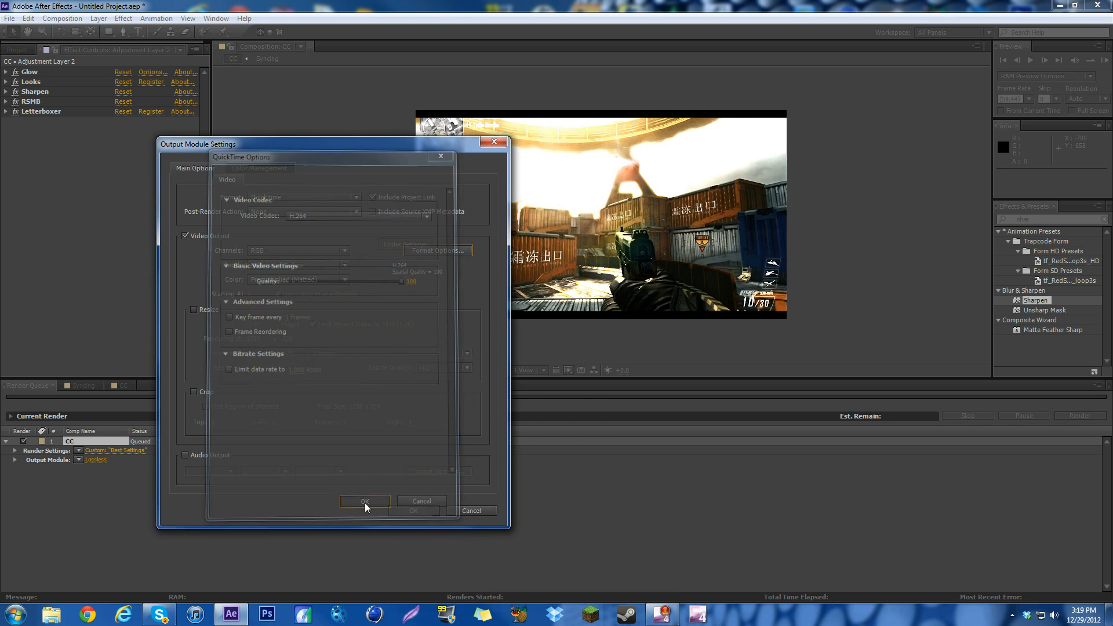
# Step: Enable audio output with the Uncompressed audio codec and accept the output module settings
pyautogui.click(200, 454)
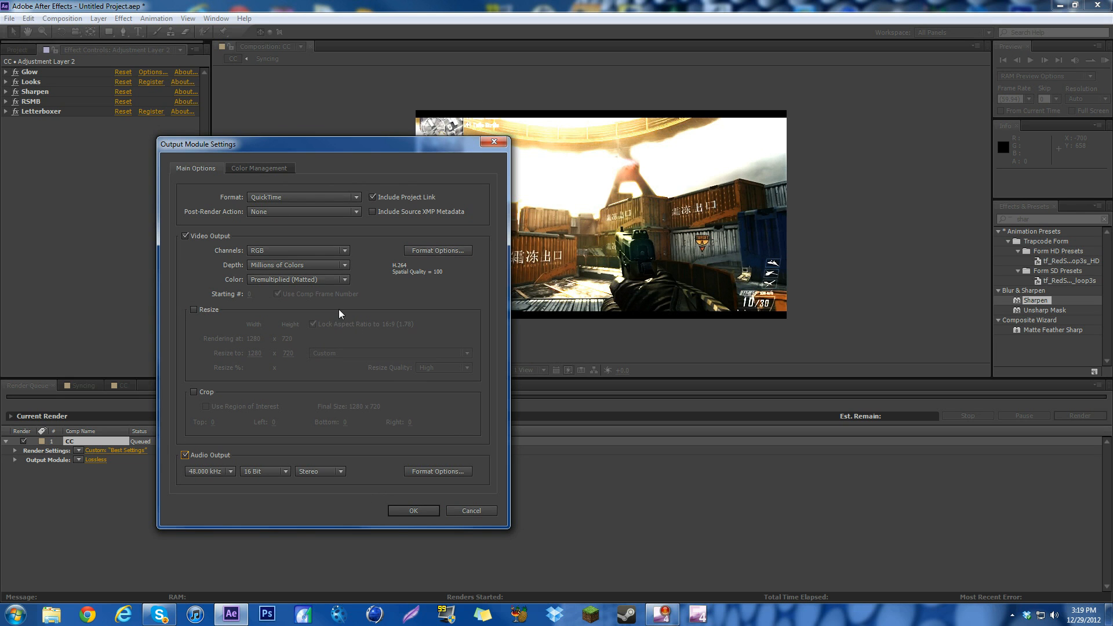
pyautogui.click(204, 468)
pyautogui.click(203, 456)
pyautogui.click(203, 456)
pyautogui.click(451, 471)
pyautogui.click(325, 212)
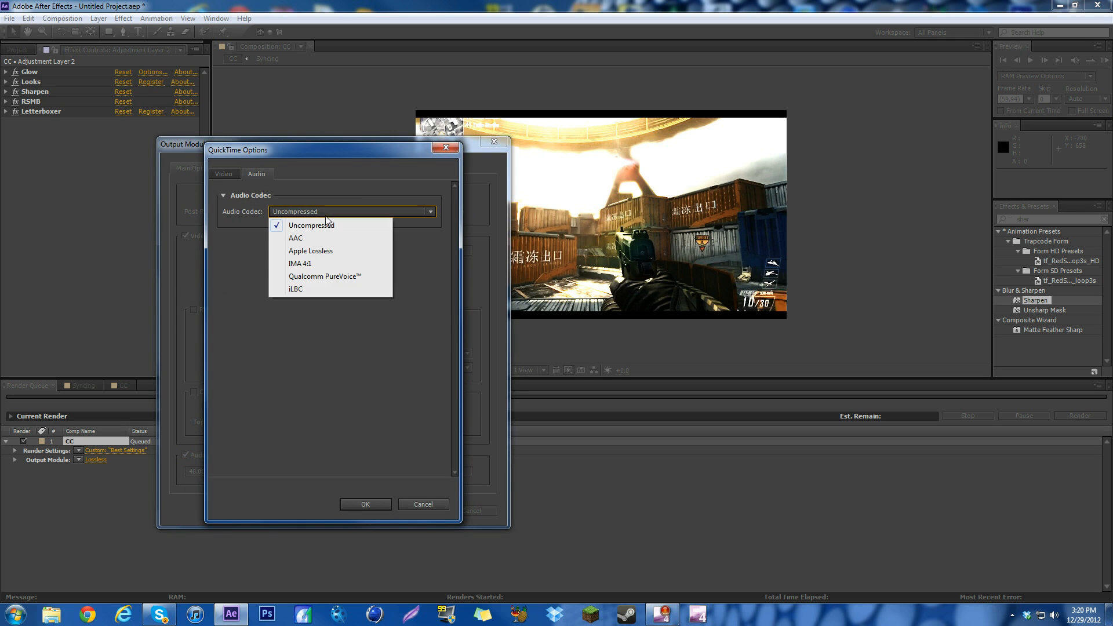
pyautogui.click(417, 458)
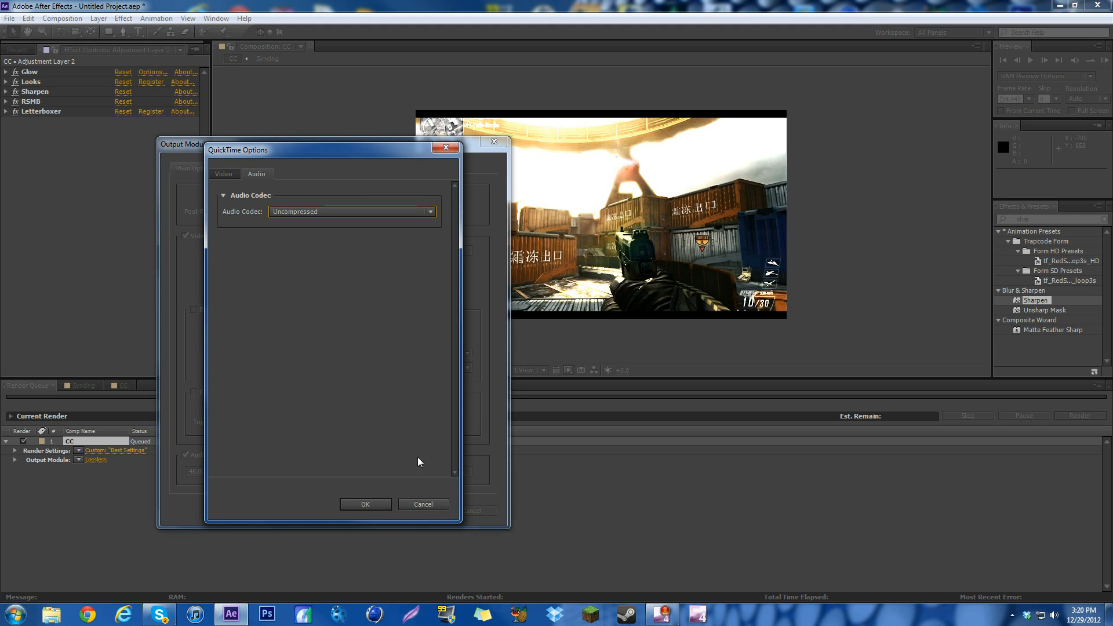
pyautogui.click(364, 505)
pyautogui.click(414, 511)
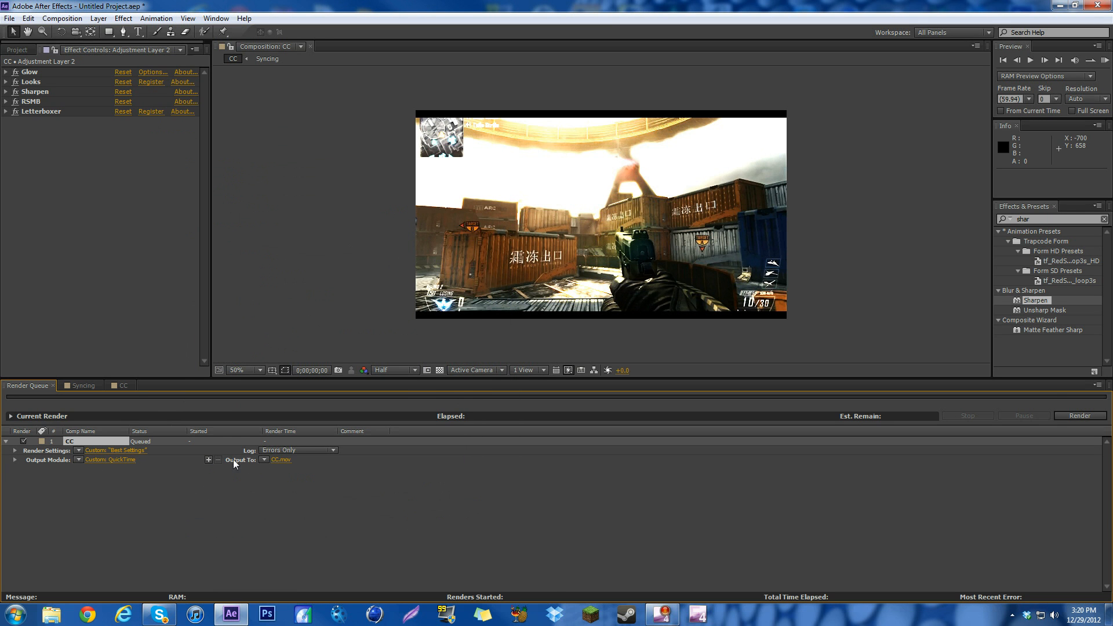
# Step: Set the render's output file to a QuickTime movie named "like the video" on the Desktop
pyautogui.click(278, 460)
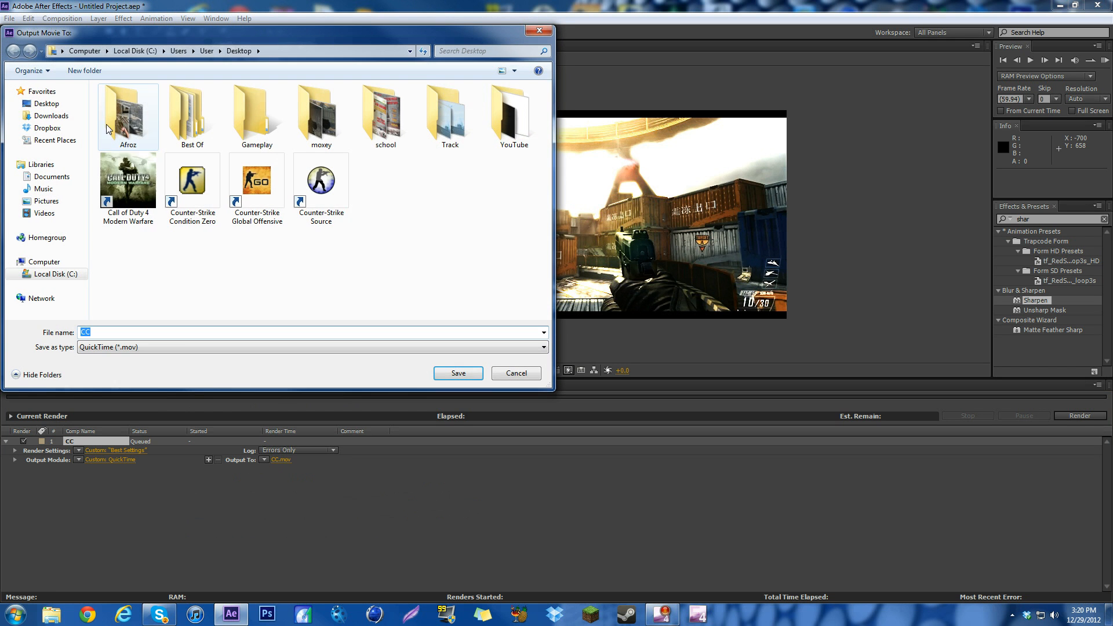
pyautogui.click(104, 335)
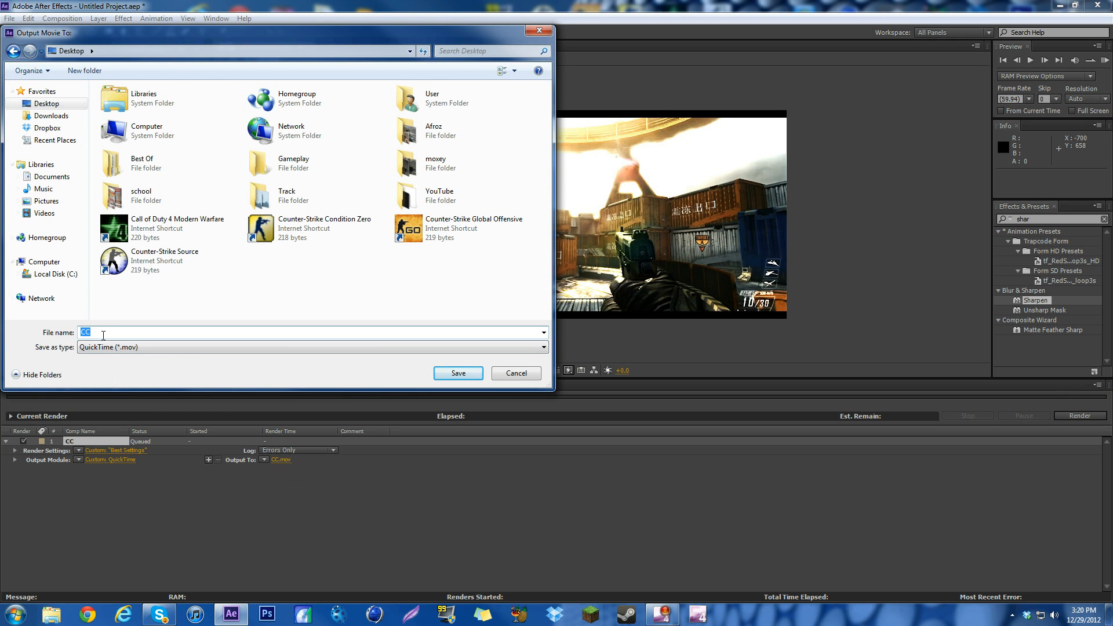
pyautogui.write('like the video')
pyautogui.click(460, 373)
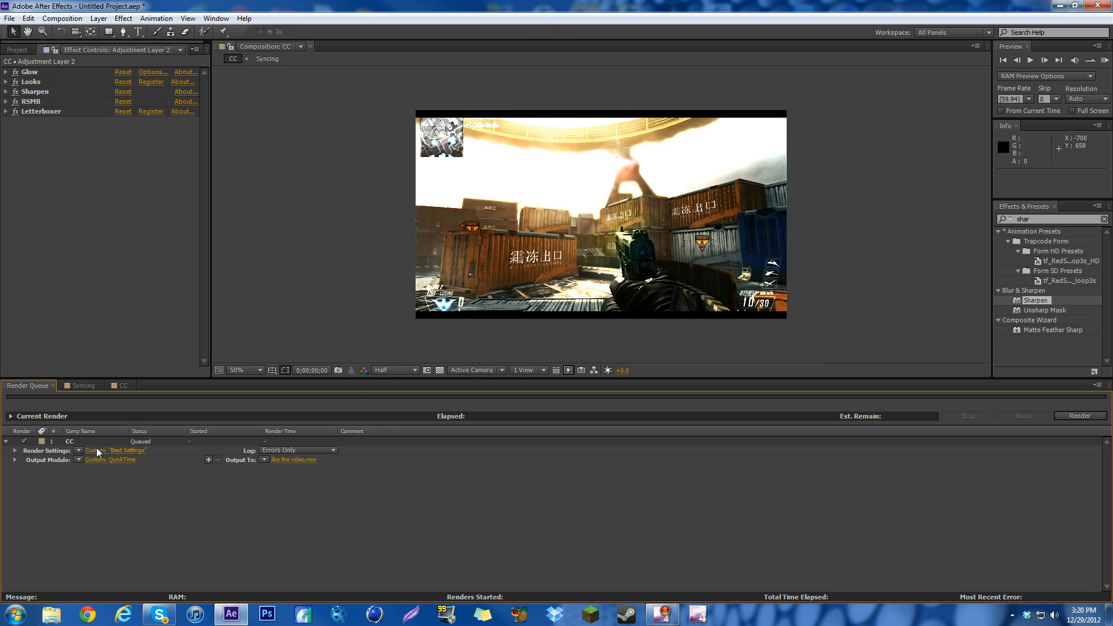
# Step: Start rendering the queued CC composition and stop the render after a few seconds
pyautogui.click(1080, 415)
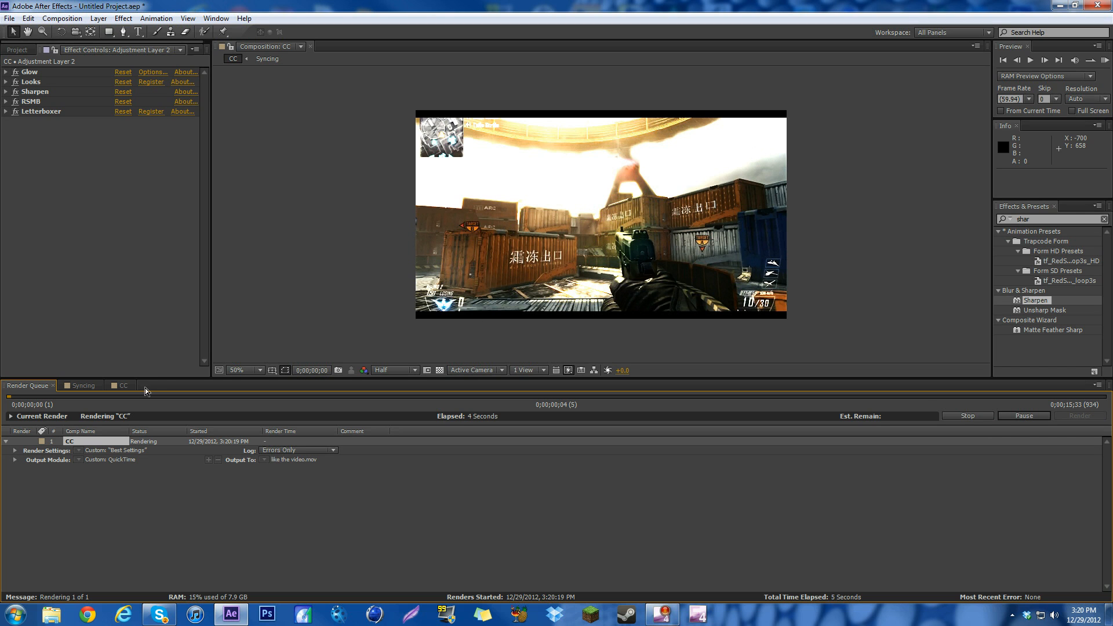
pyautogui.click(961, 416)
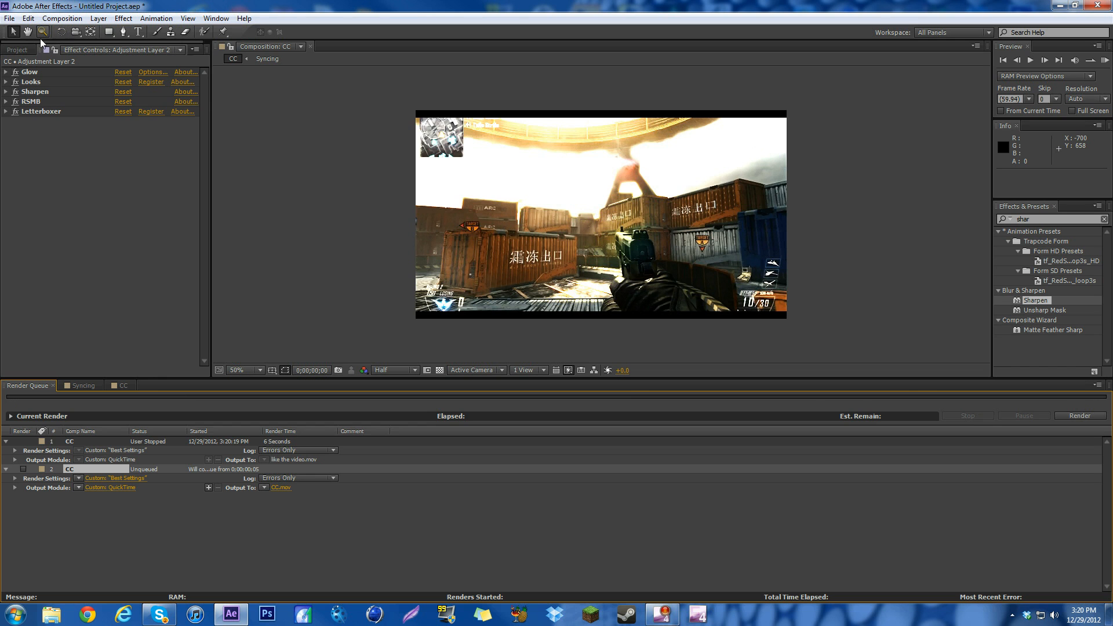
# Step: Return to the CC composition's timeline and select the Sharpen effect on Adjustment Layer 2
pyautogui.click(76, 385)
pyautogui.click(115, 387)
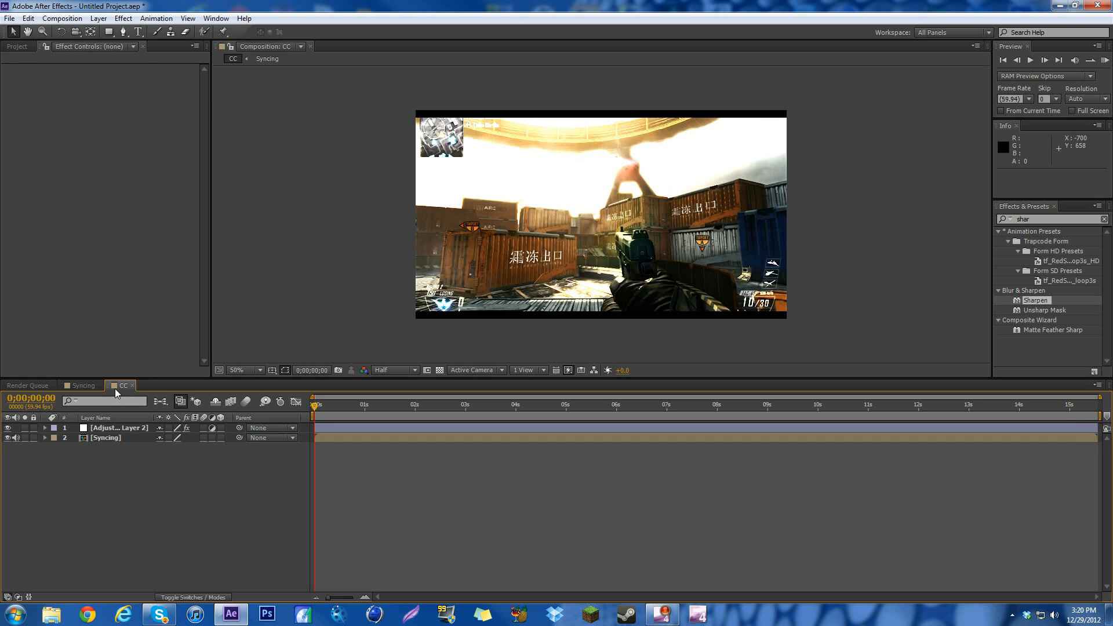
pyautogui.click(102, 417)
pyautogui.click(105, 428)
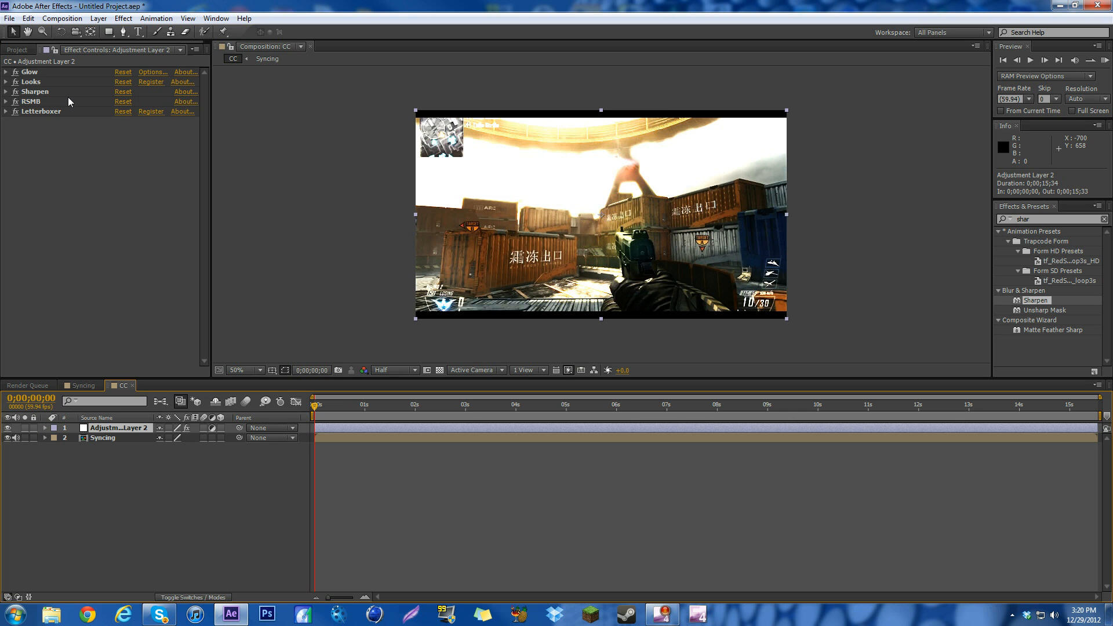
pyautogui.click(46, 92)
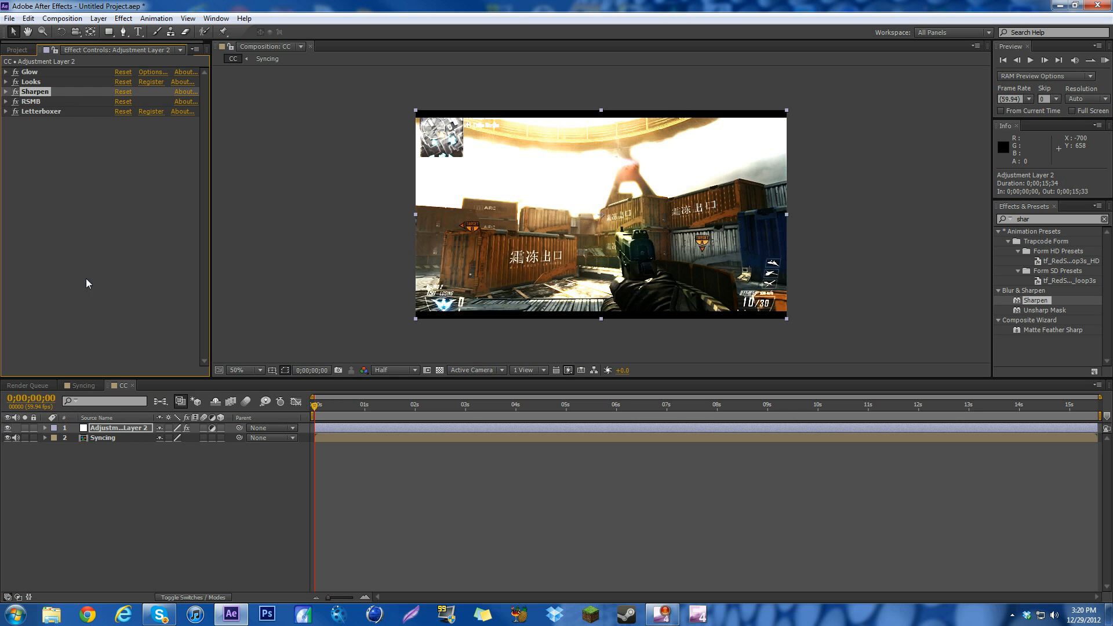
pyautogui.click(29, 385)
pyautogui.click(106, 385)
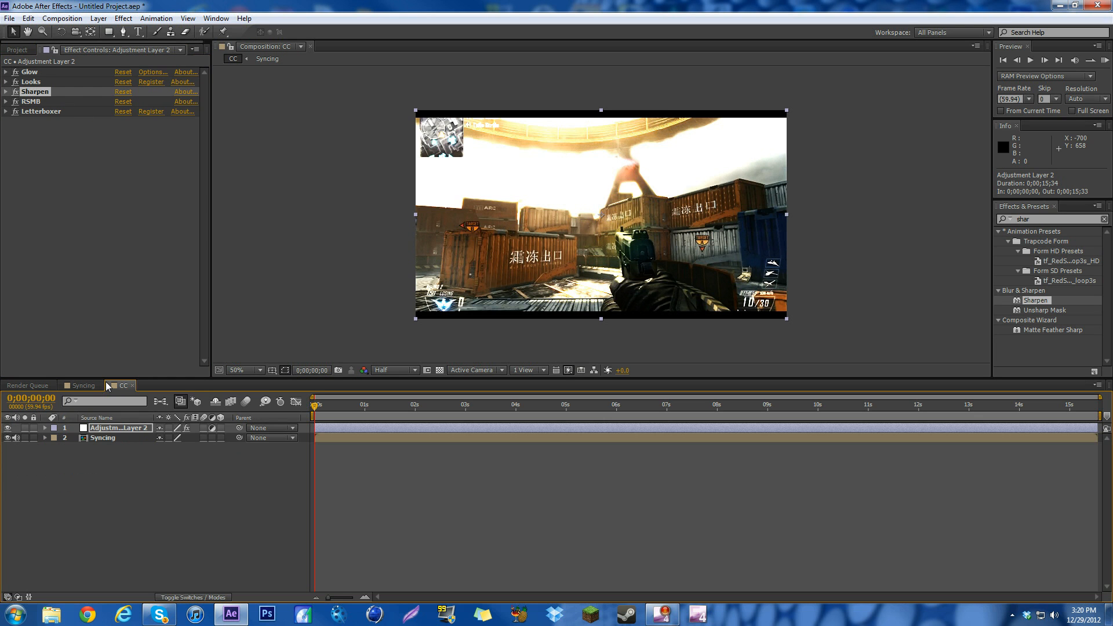
pyautogui.click(1012, 614)
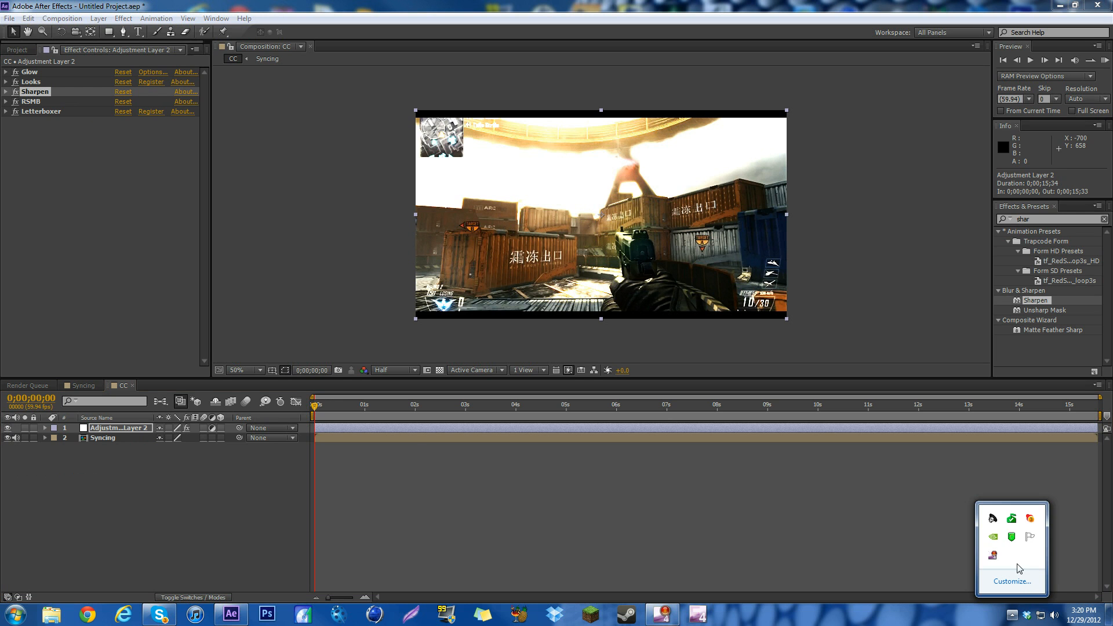